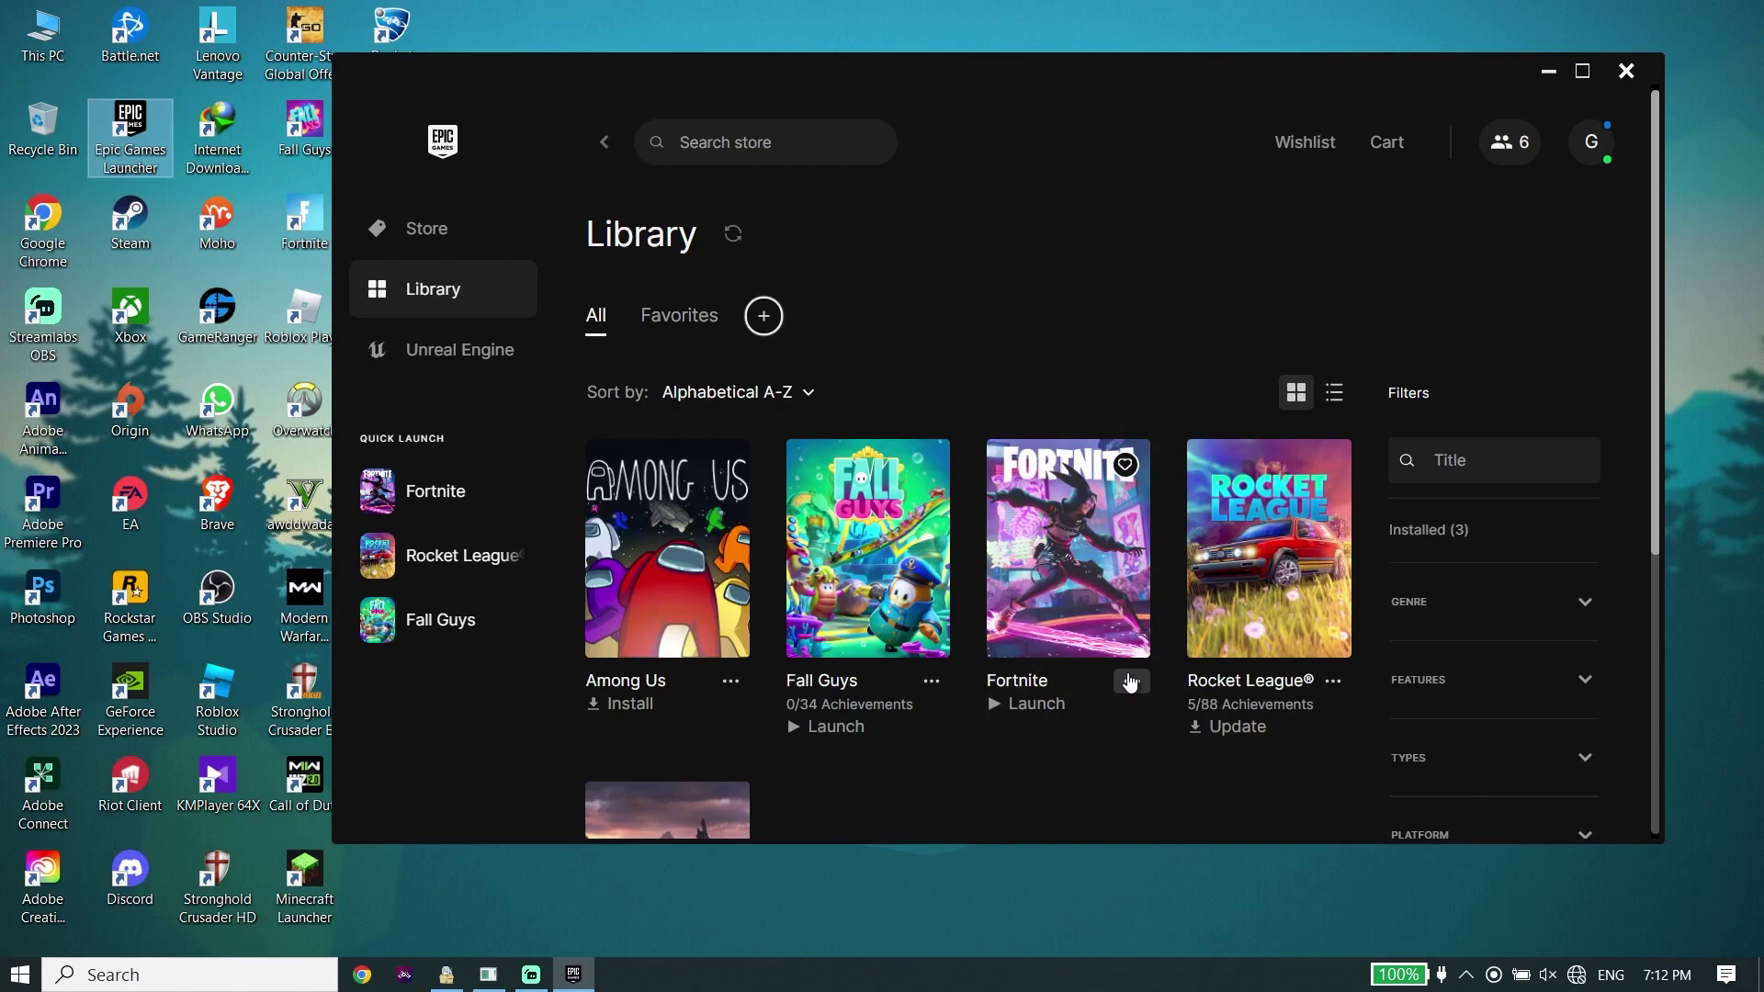
Open the options menu under the Fortnite tile in the Library.
click(1130, 682)
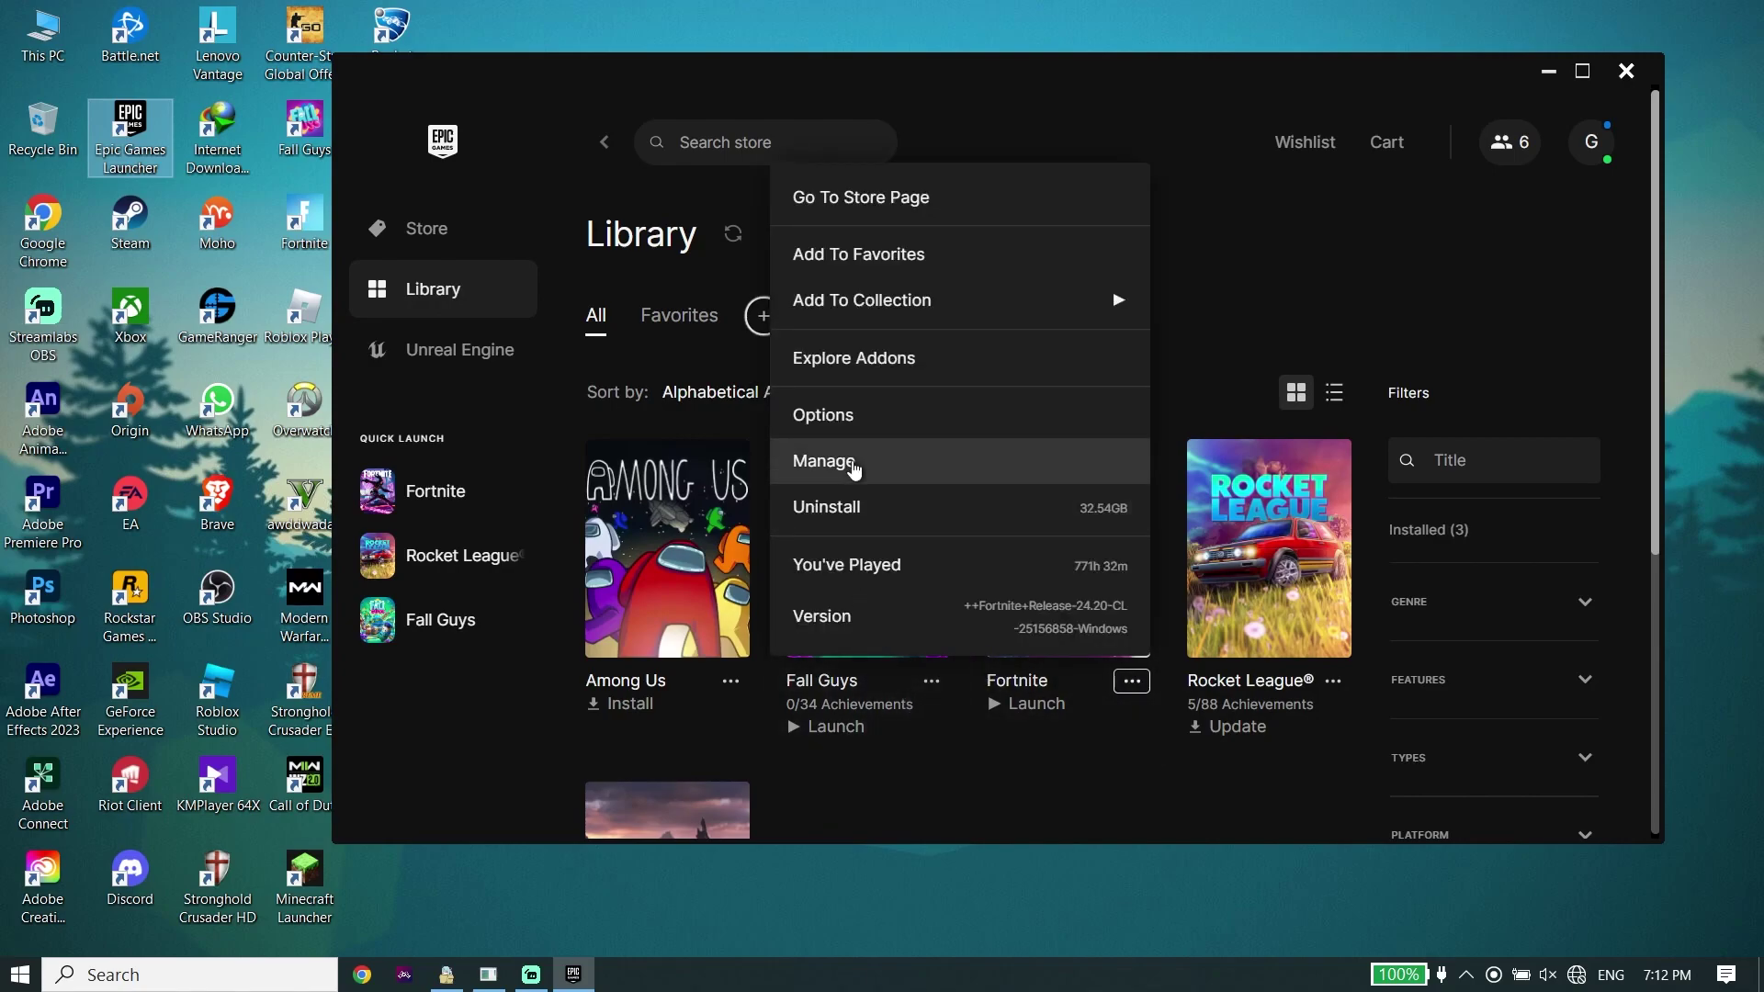
Open Fortnite's Manage panel and its install location, D:\Games\Epic Games\Fortnite, in File Explorer.
click(852, 468)
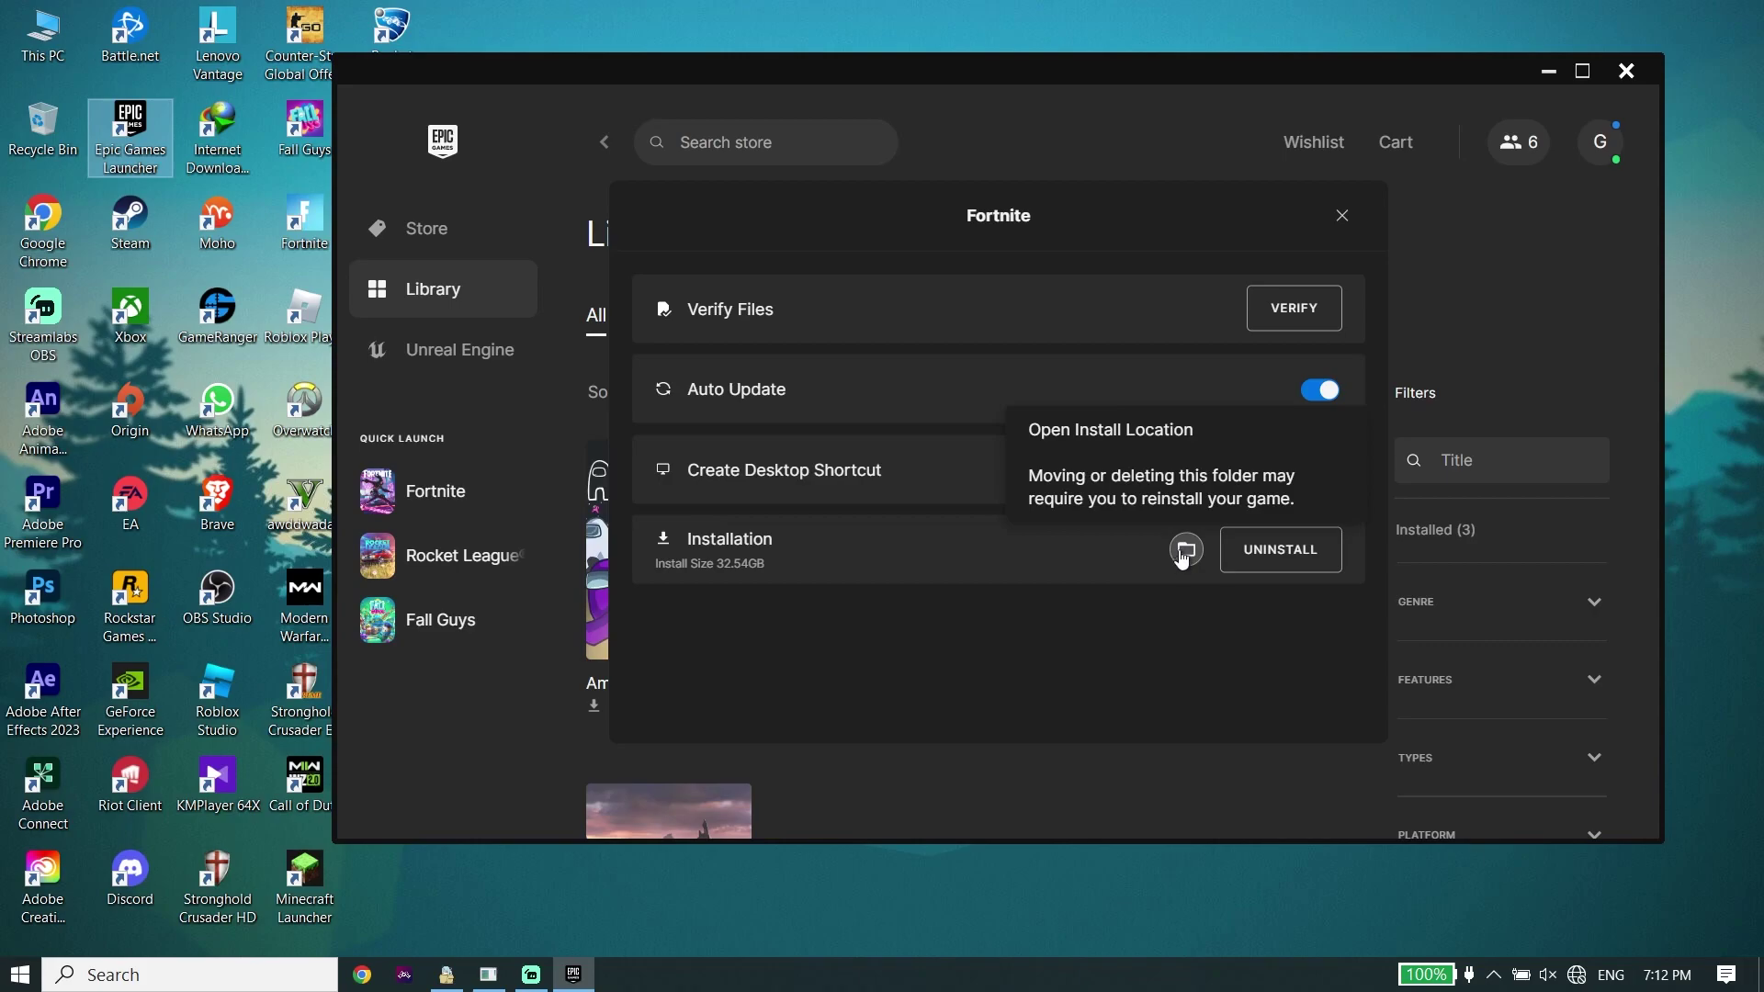
click(1186, 551)
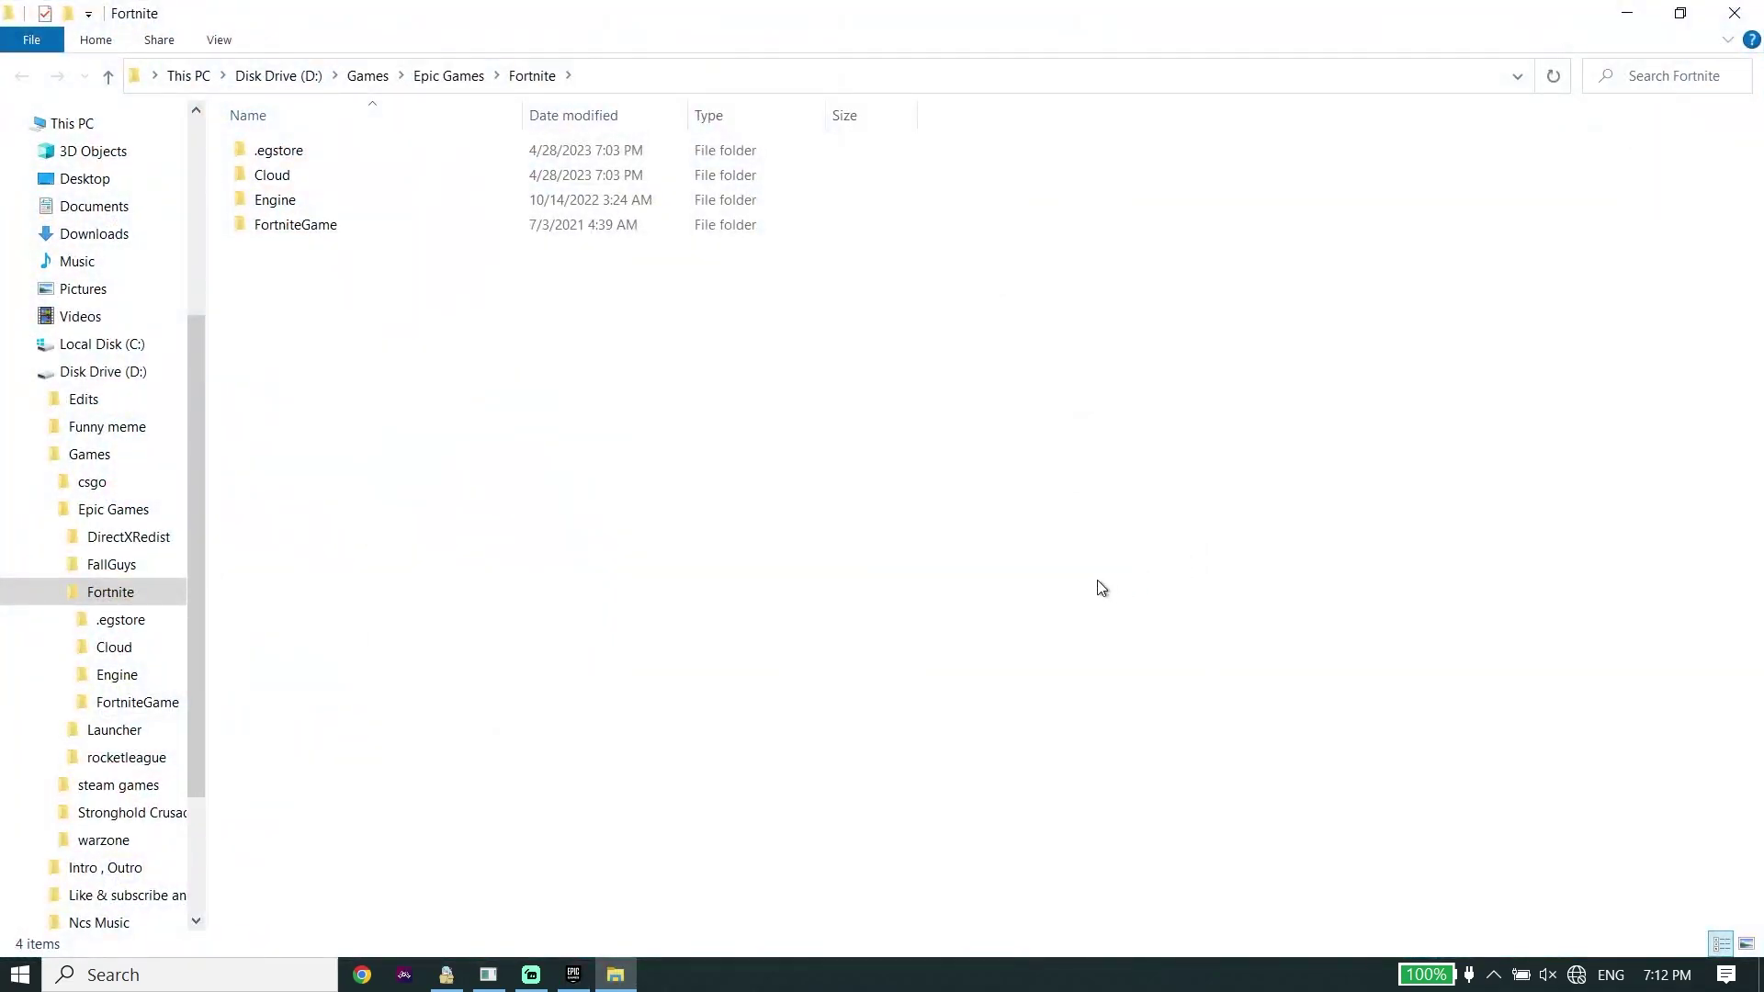
Navigate to FortniteGame\Binaries\Win64\EasyAntiCheat and select EasyAntiCheat_Setup.
double_click(292, 229)
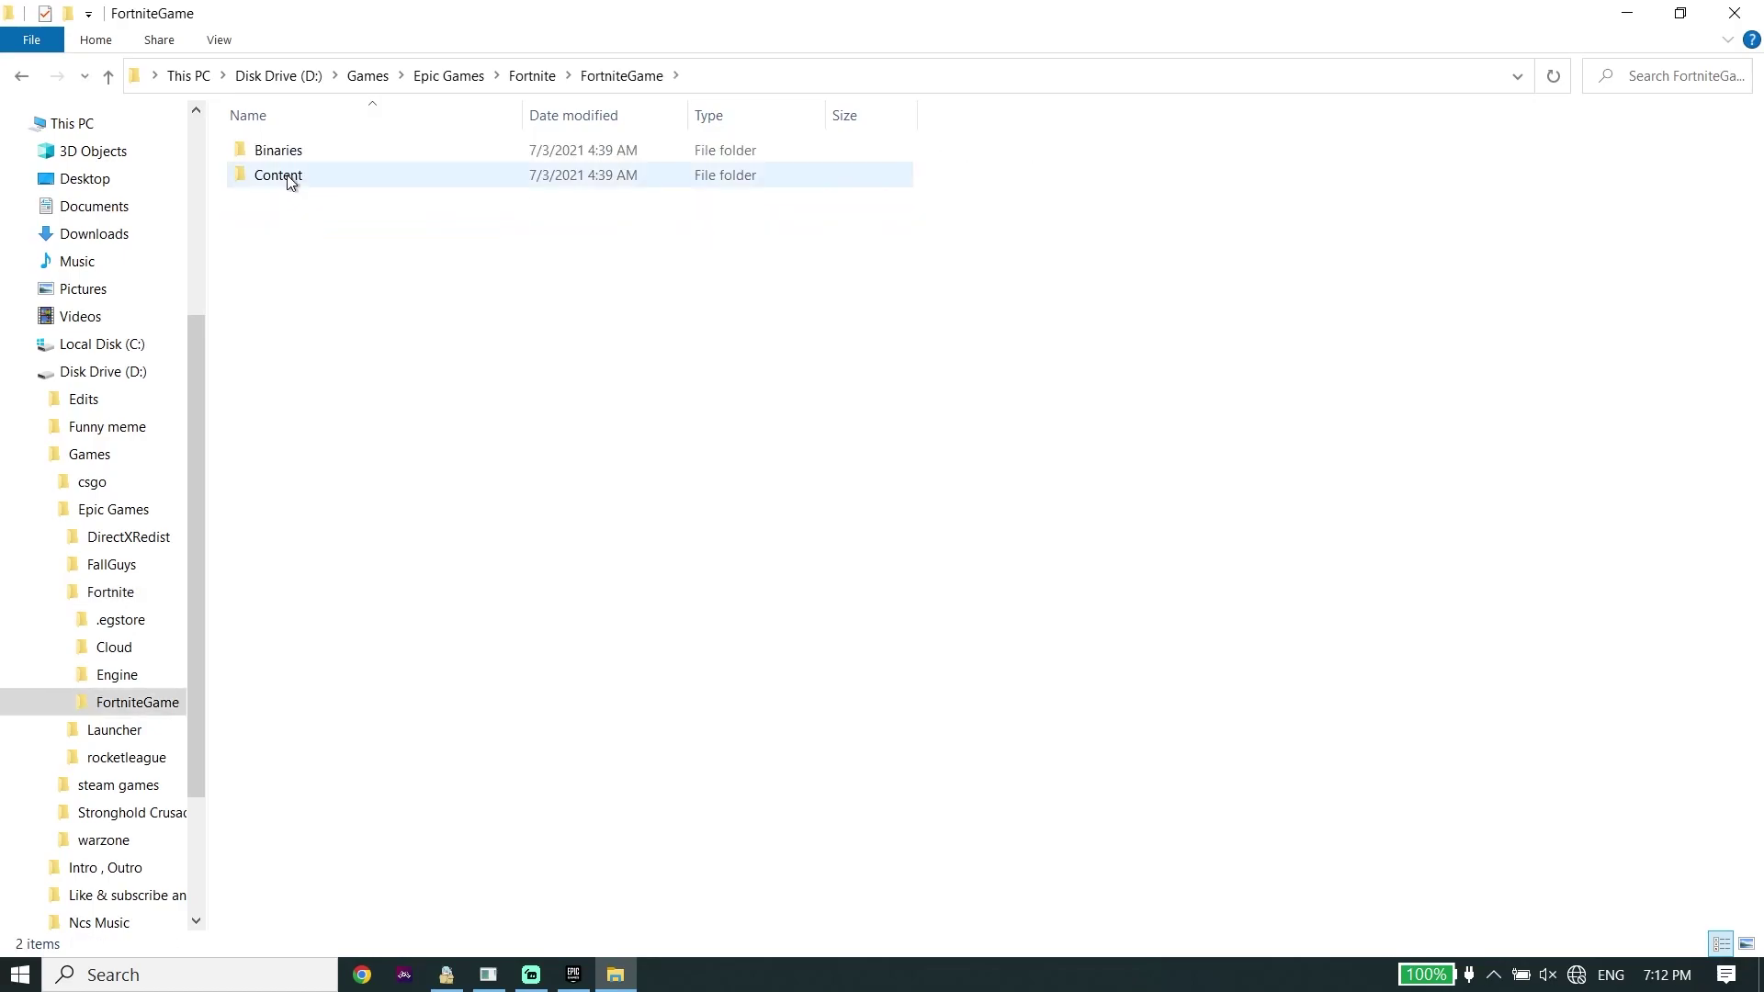
double_click(294, 163)
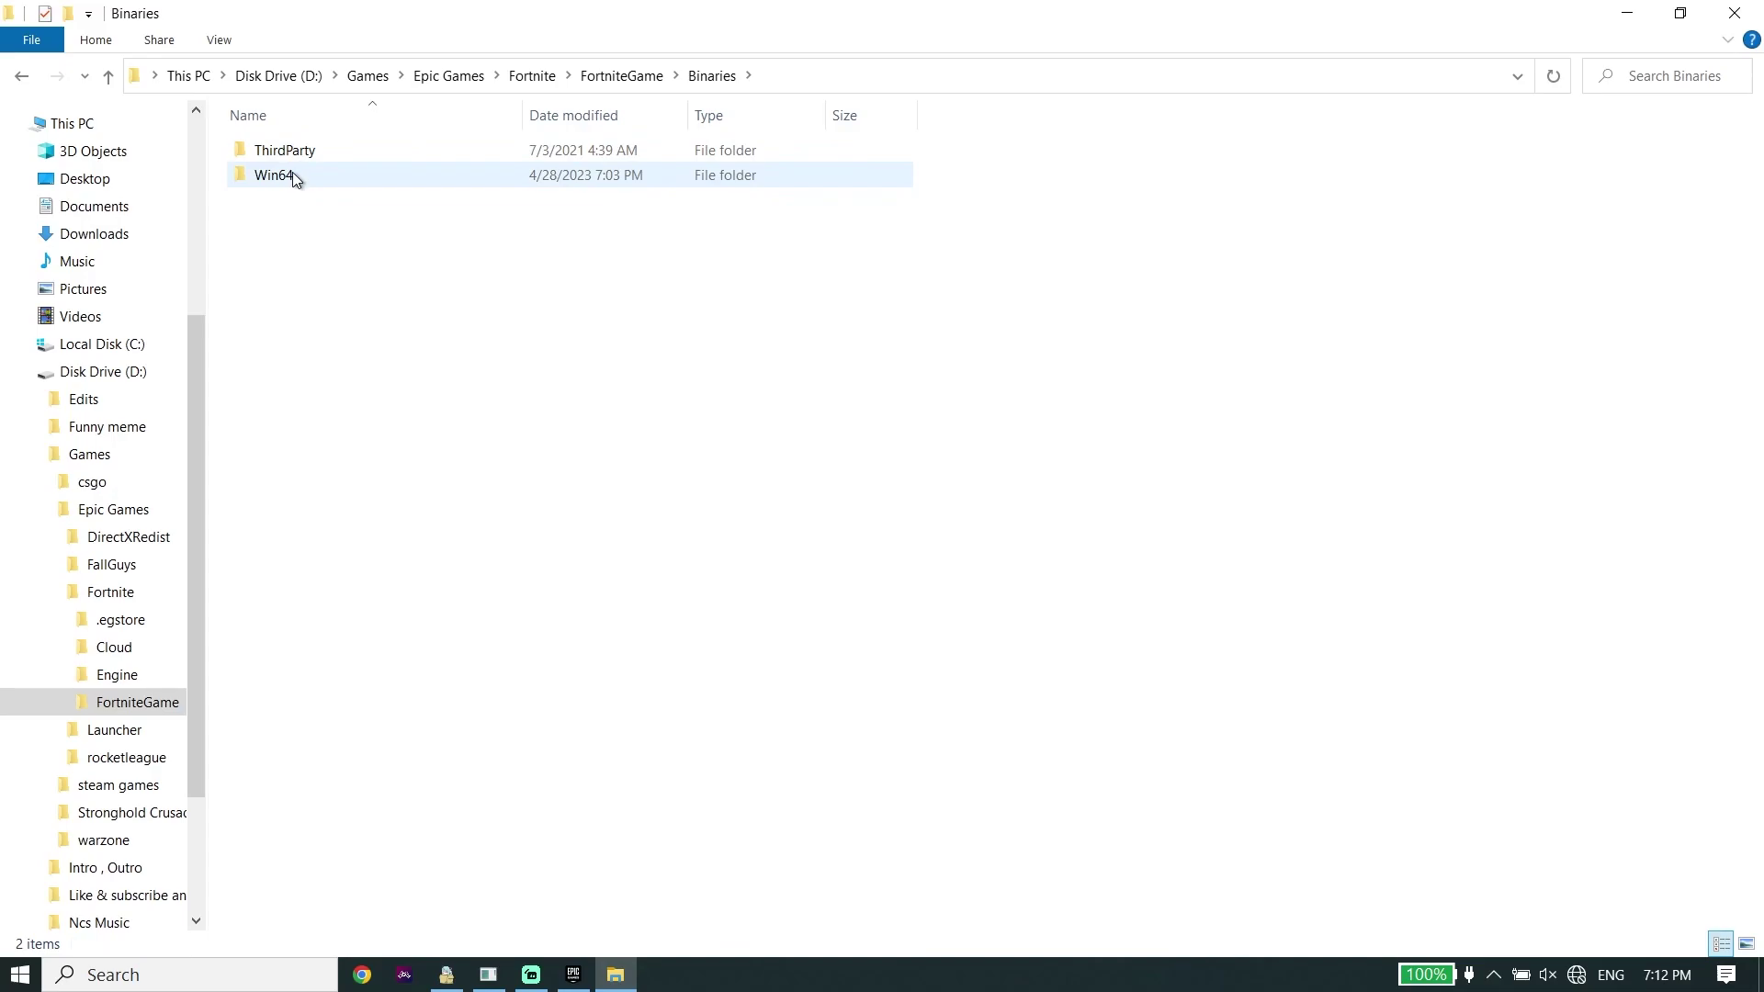
double_click(292, 176)
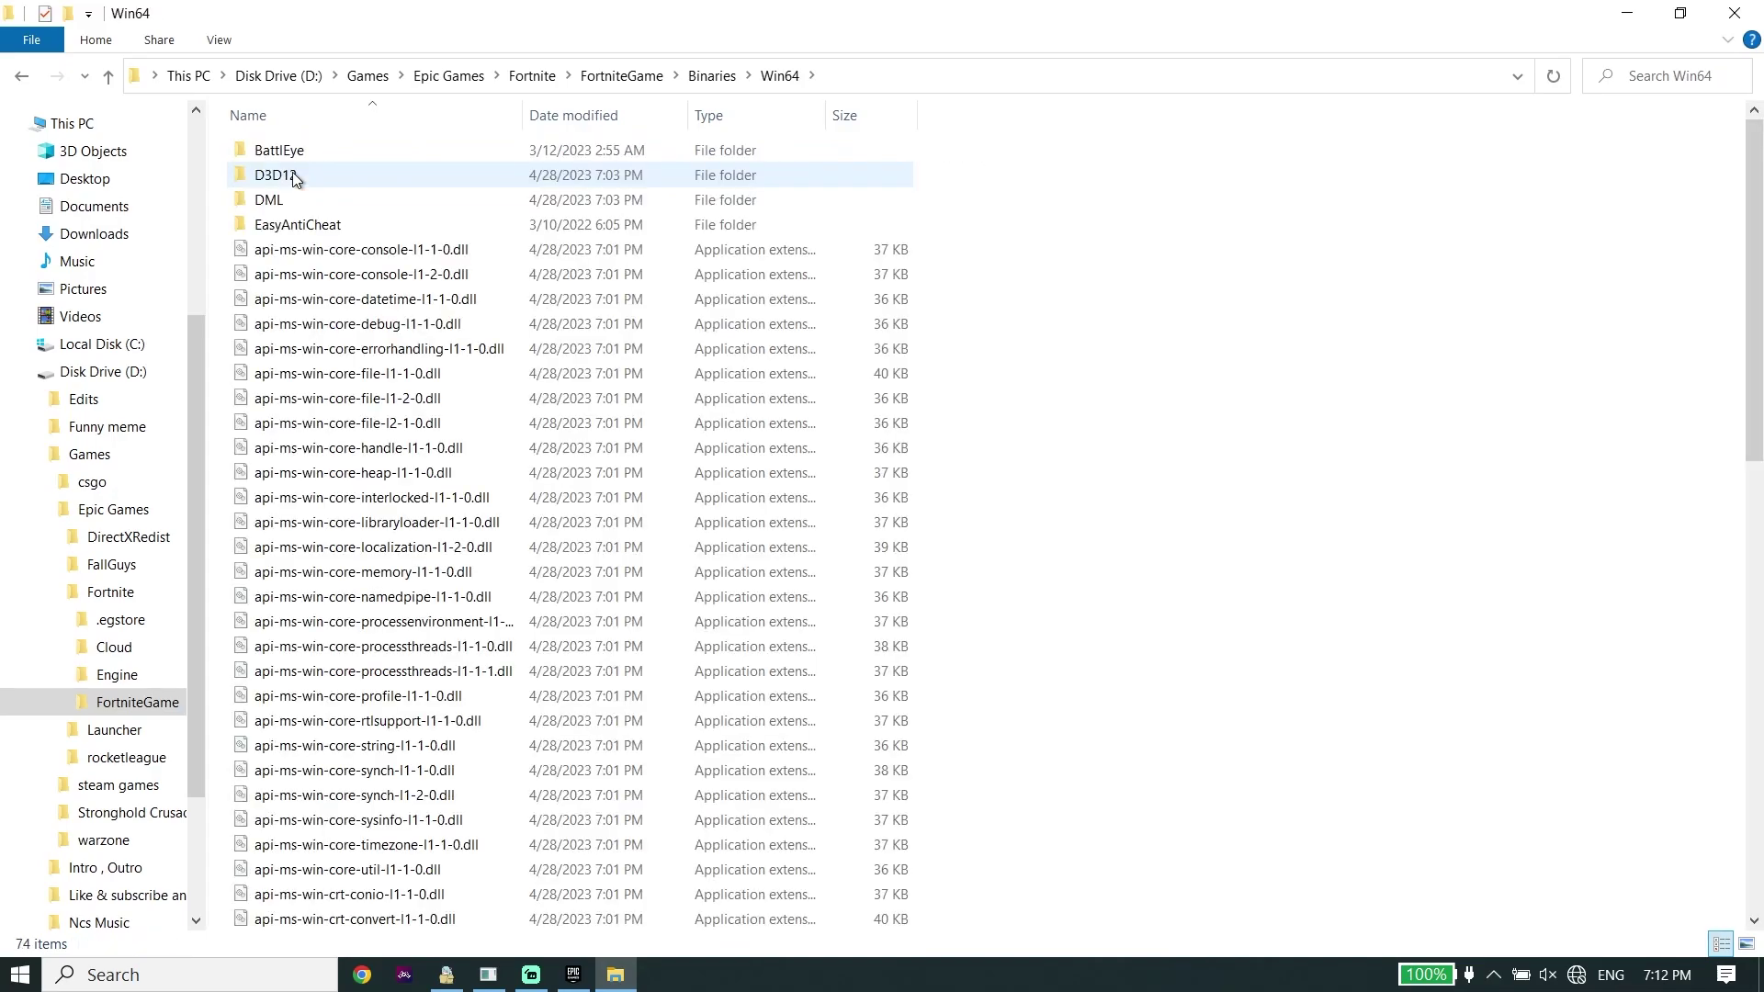
double_click(354, 224)
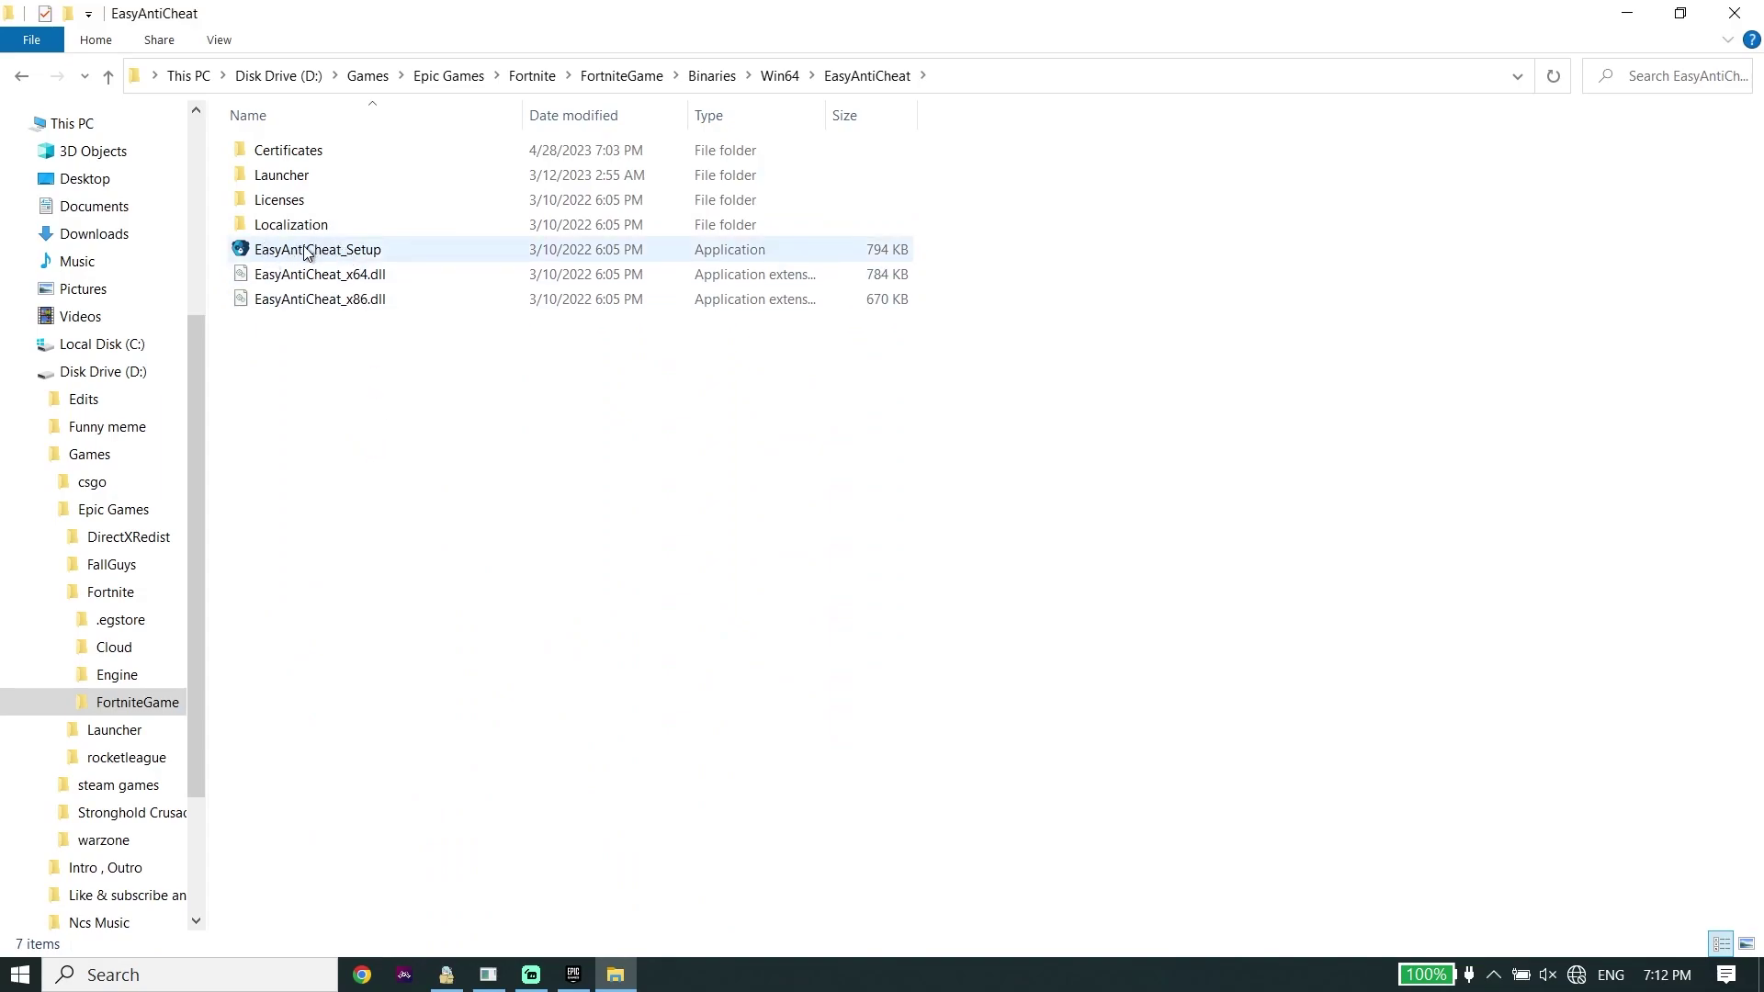
click(376, 252)
Run EasyAntiCheat_Setup as administrator, repair the service, finish, then close the Fortnite folder.
right_click(375, 248)
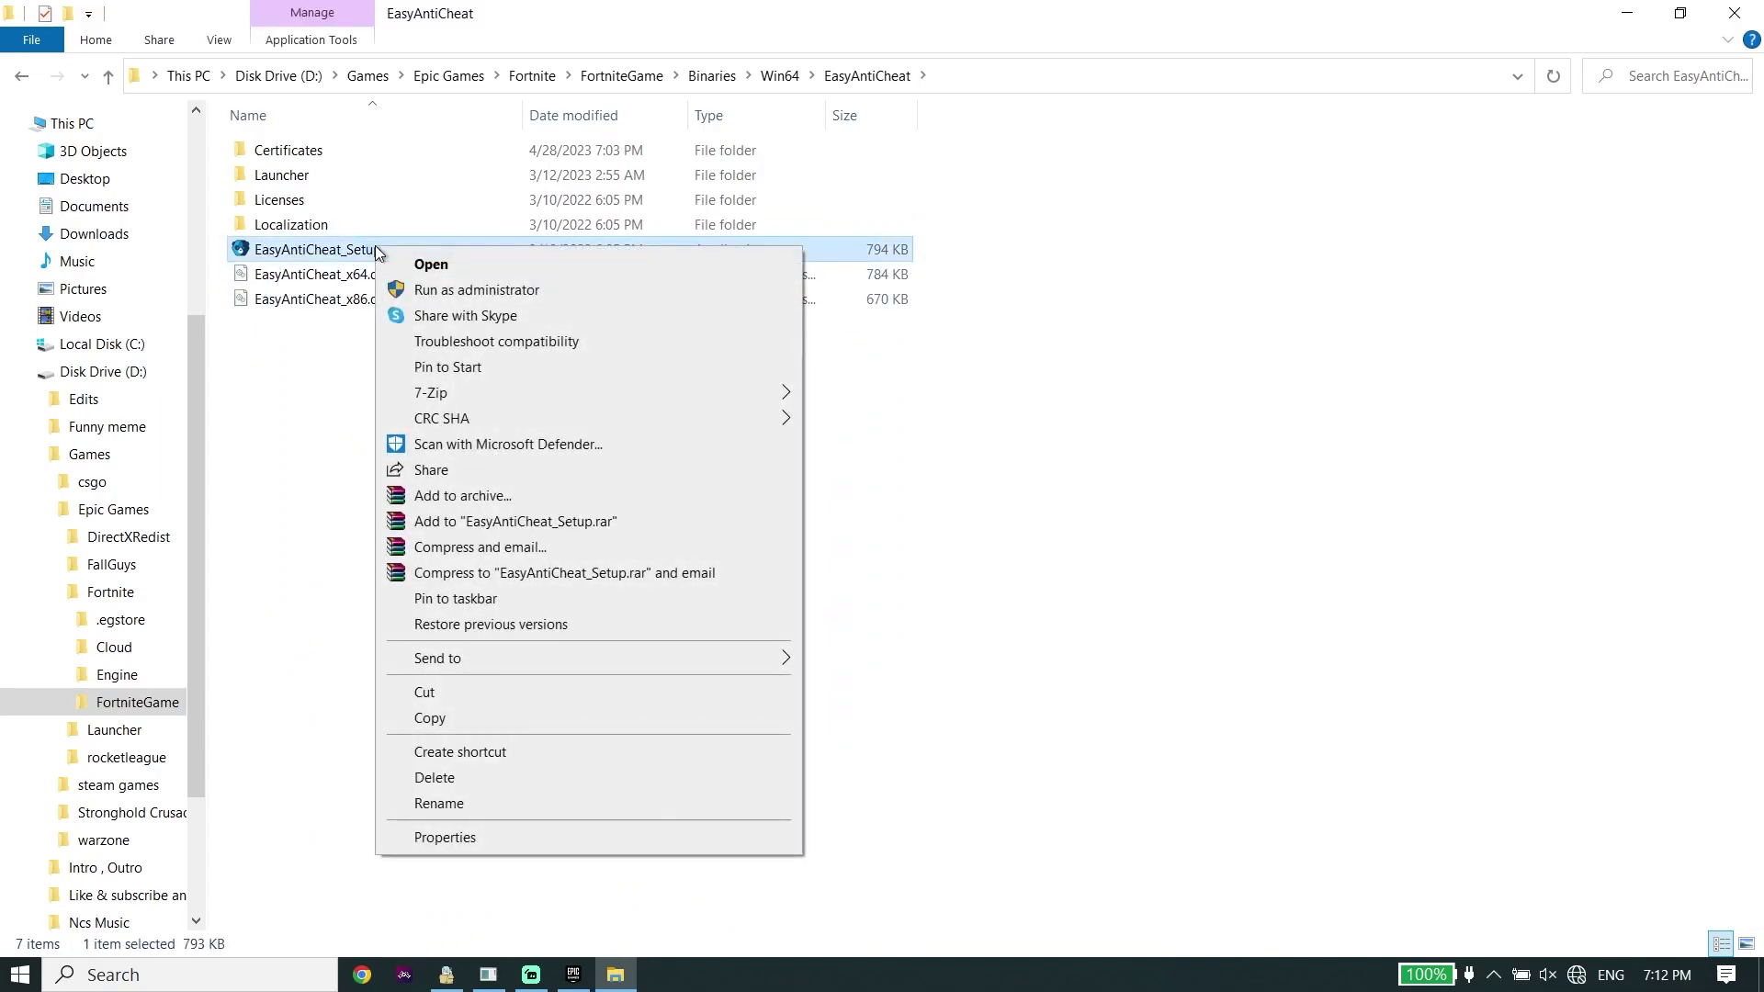
click(421, 290)
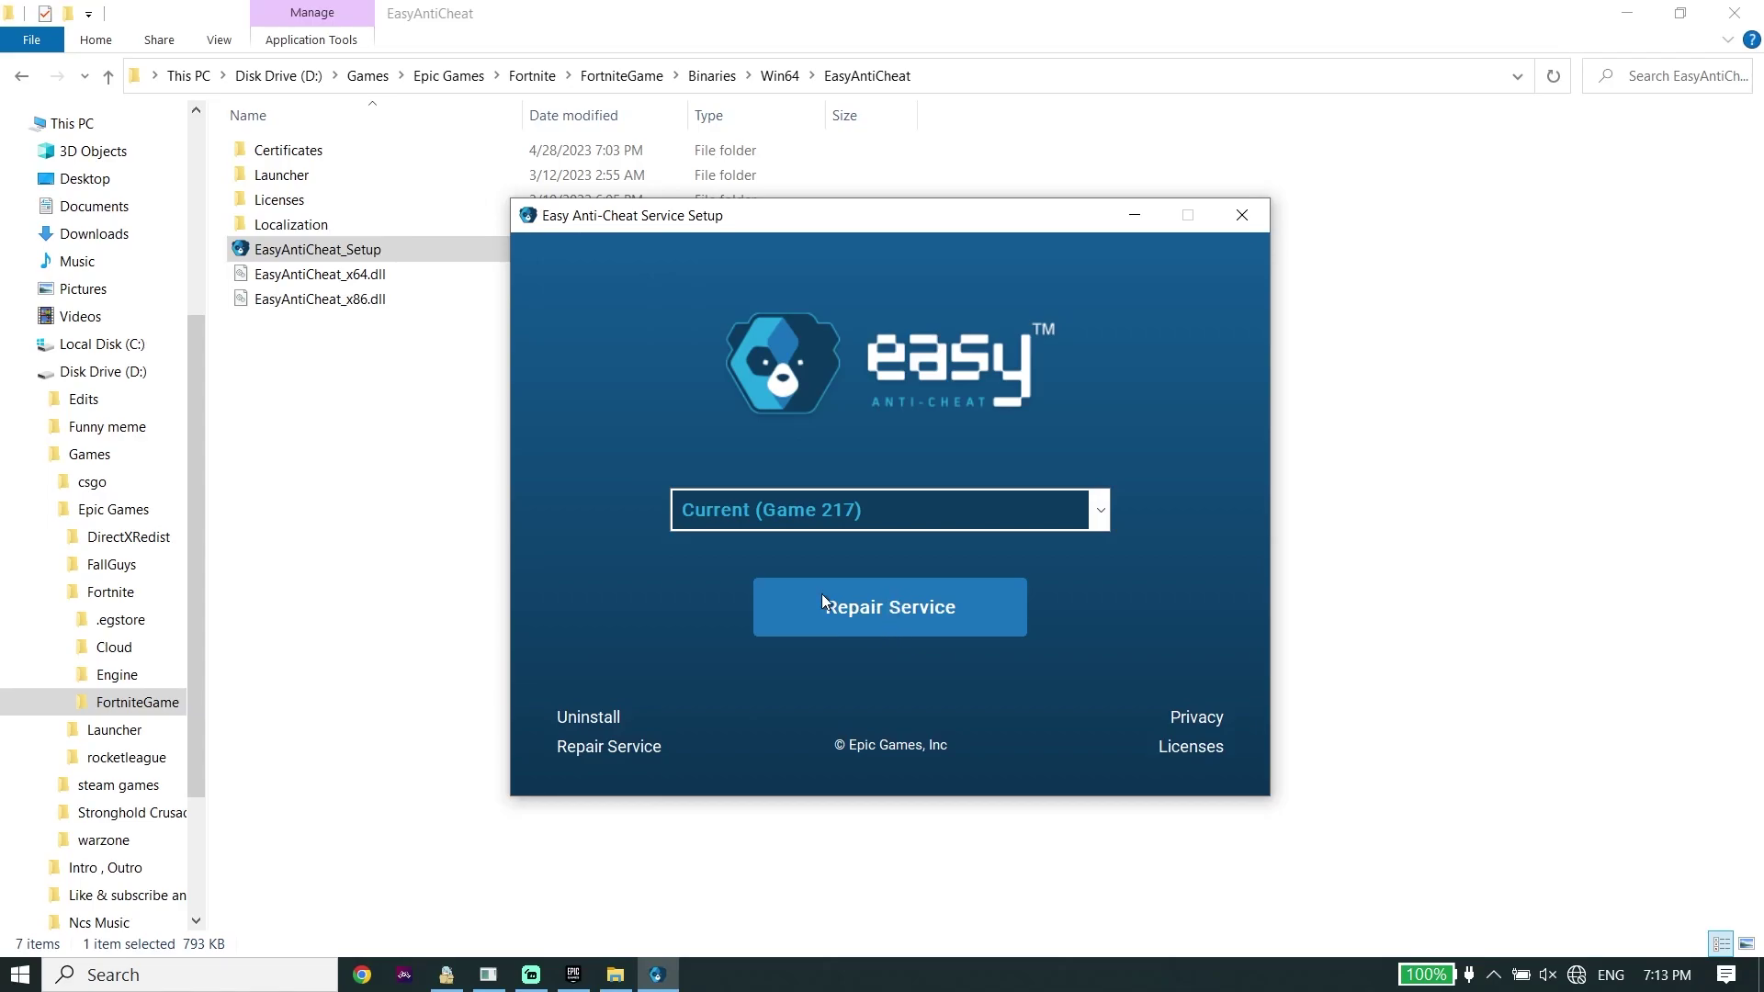
click(867, 619)
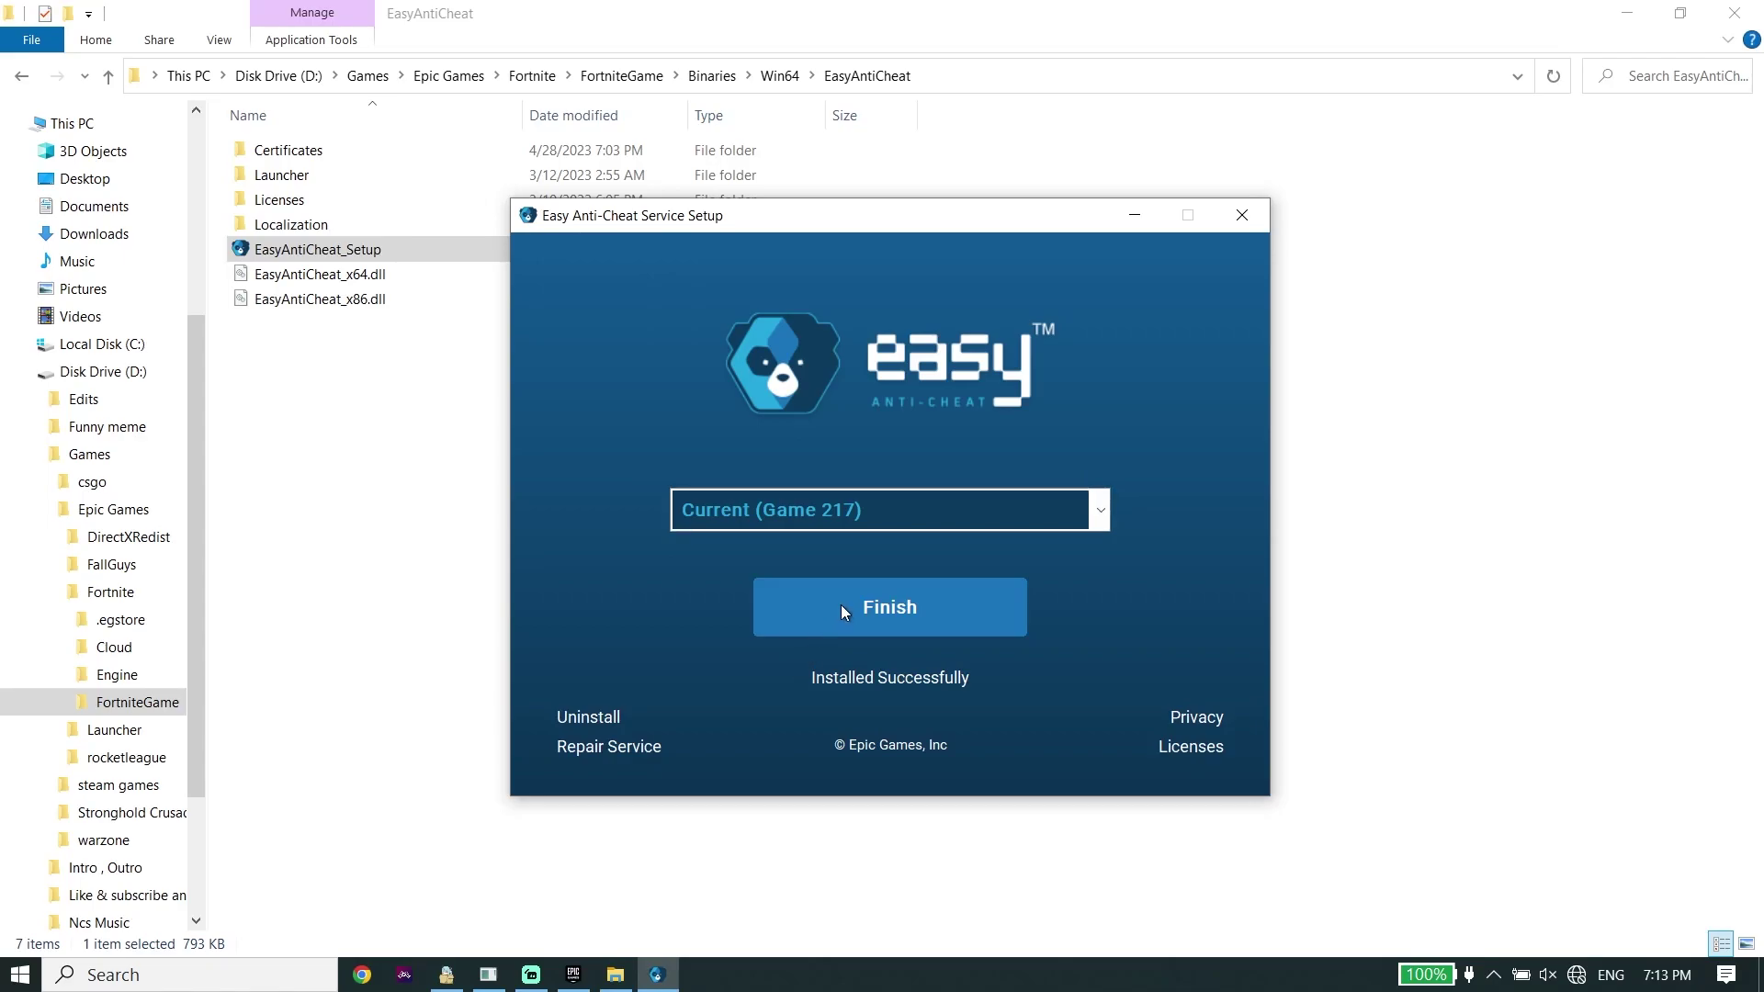
click(845, 612)
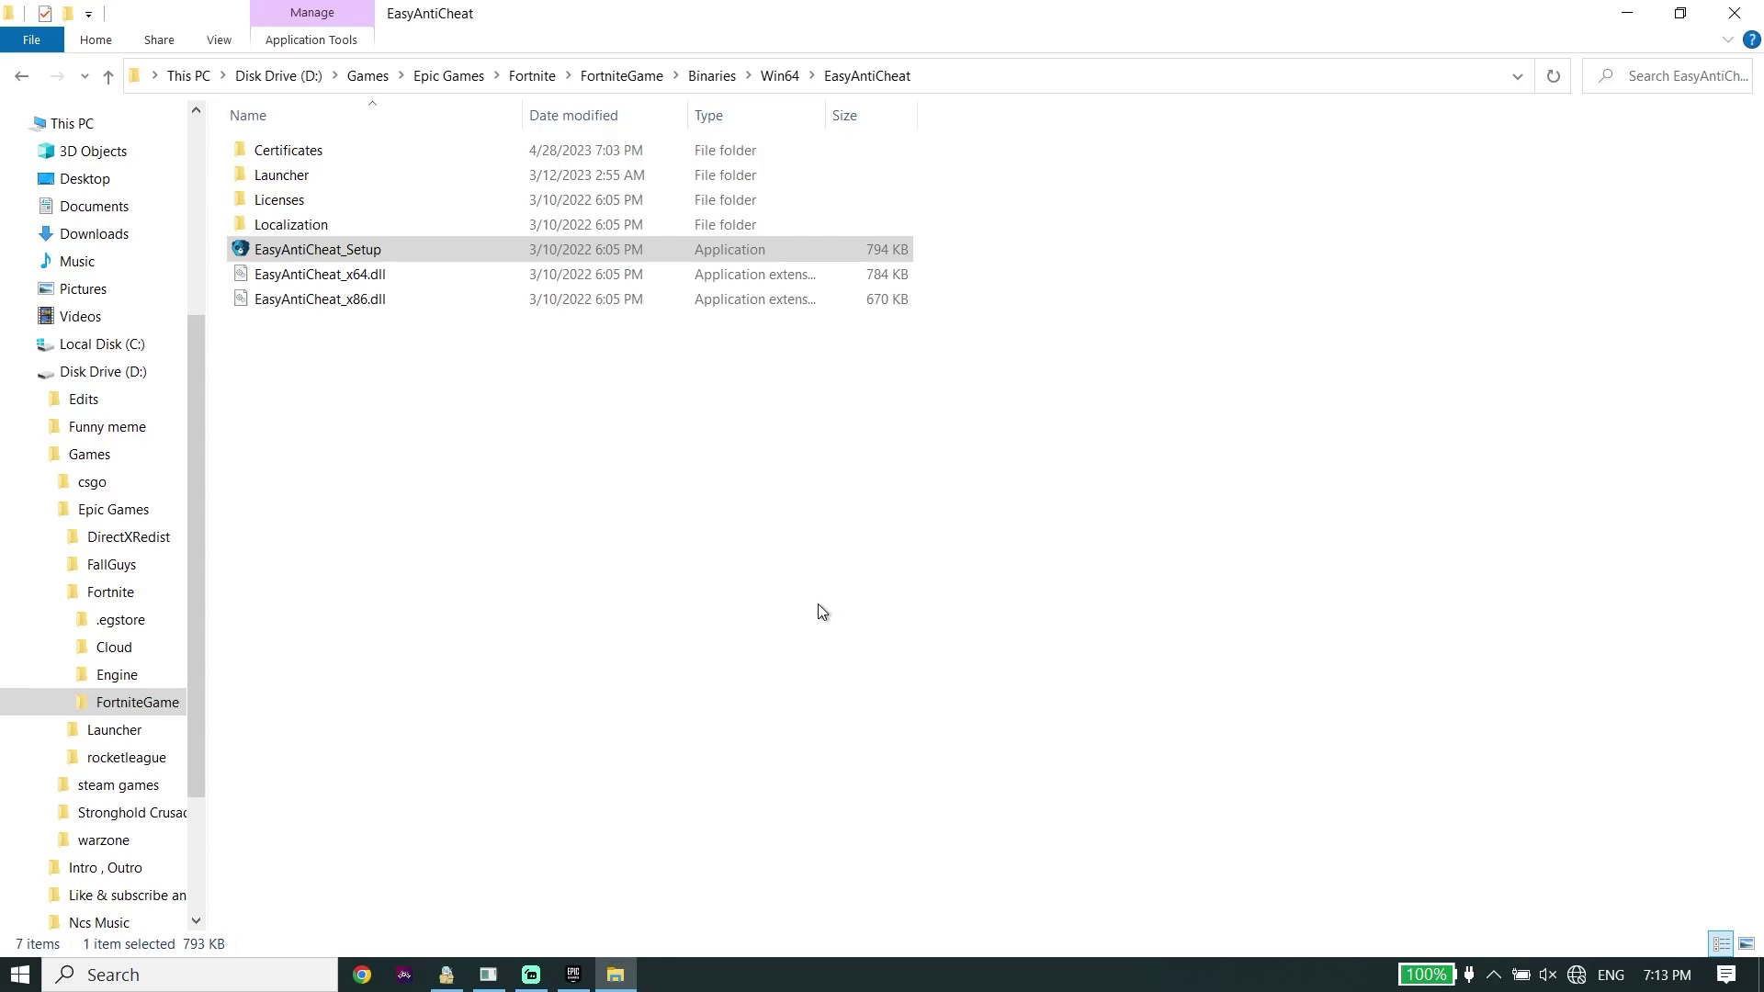
click(1734, 13)
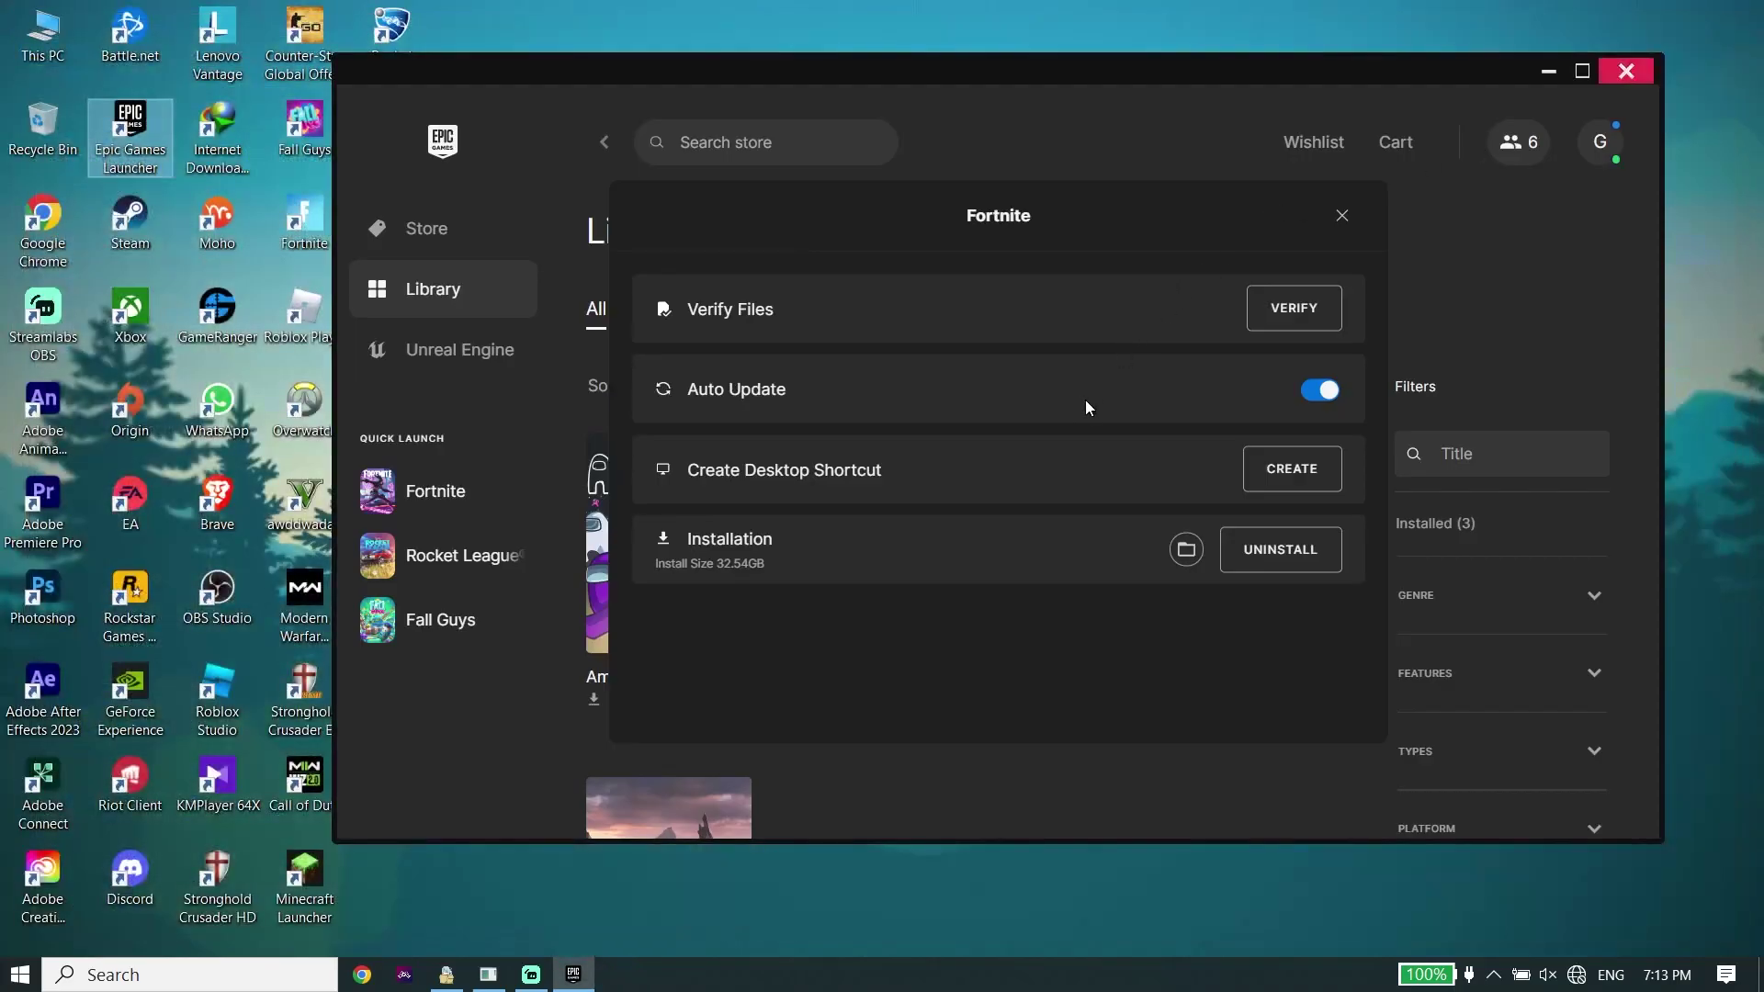
Reopen Fortnite's Manage panel and its install folder, then enter FortniteGame.
click(1342, 215)
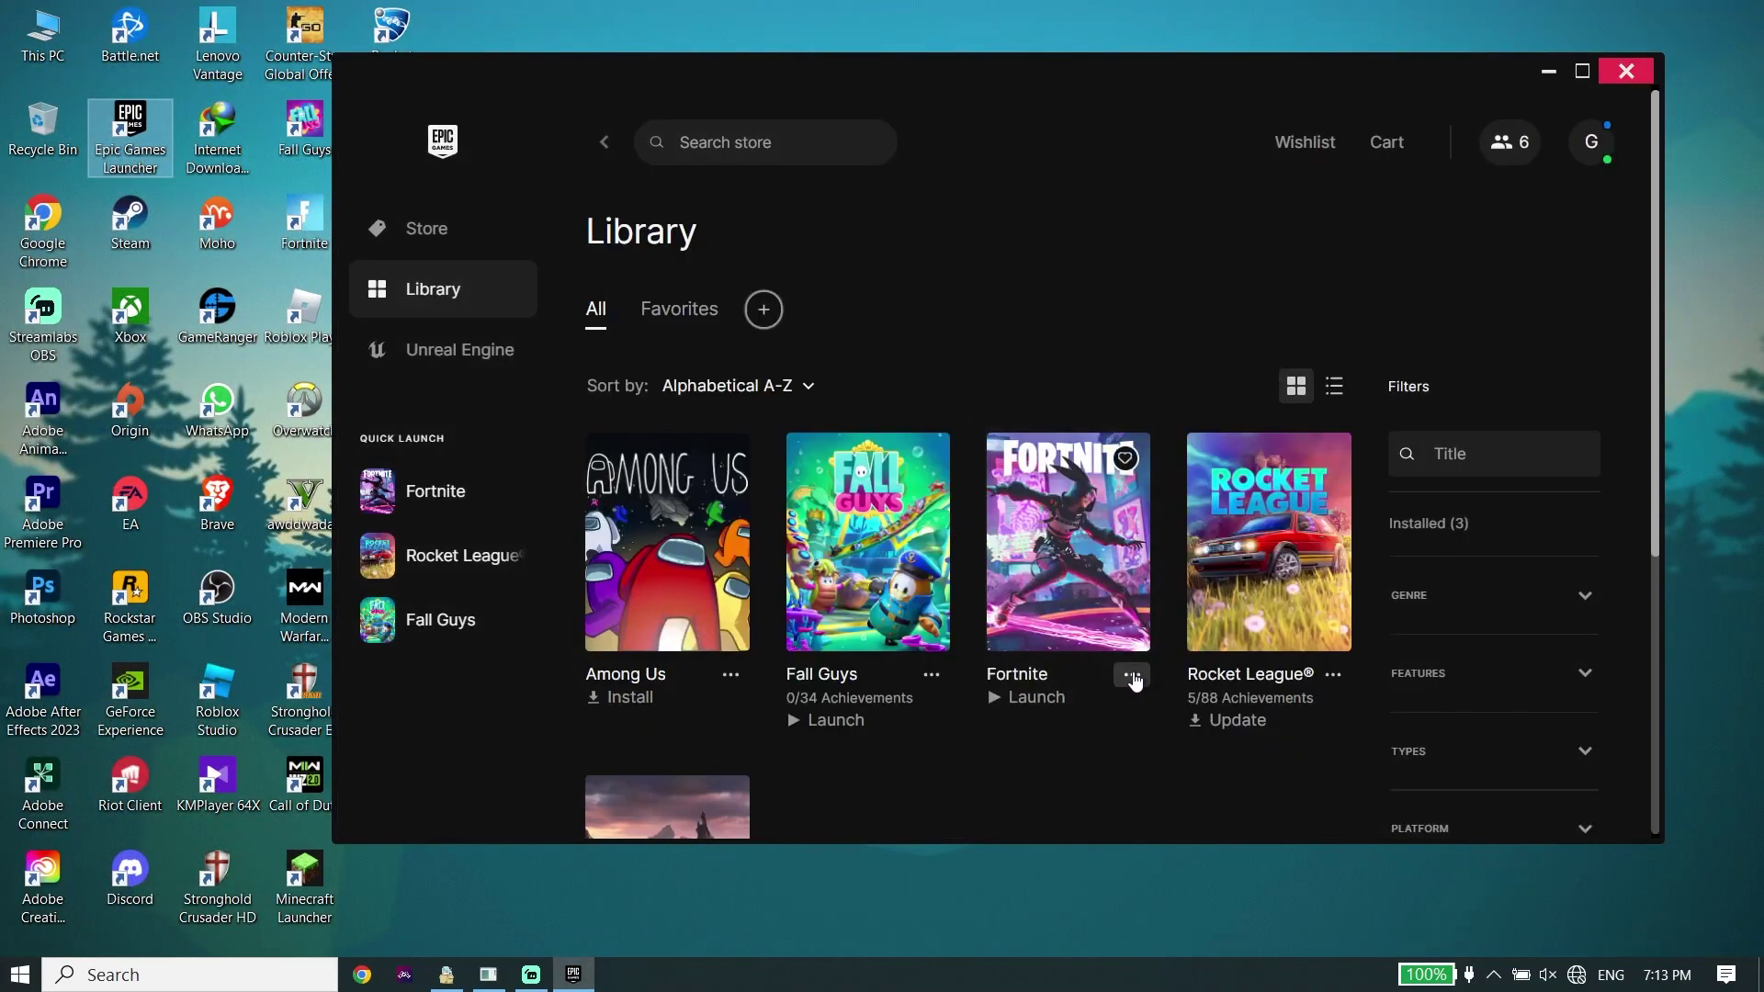
click(1131, 677)
click(947, 459)
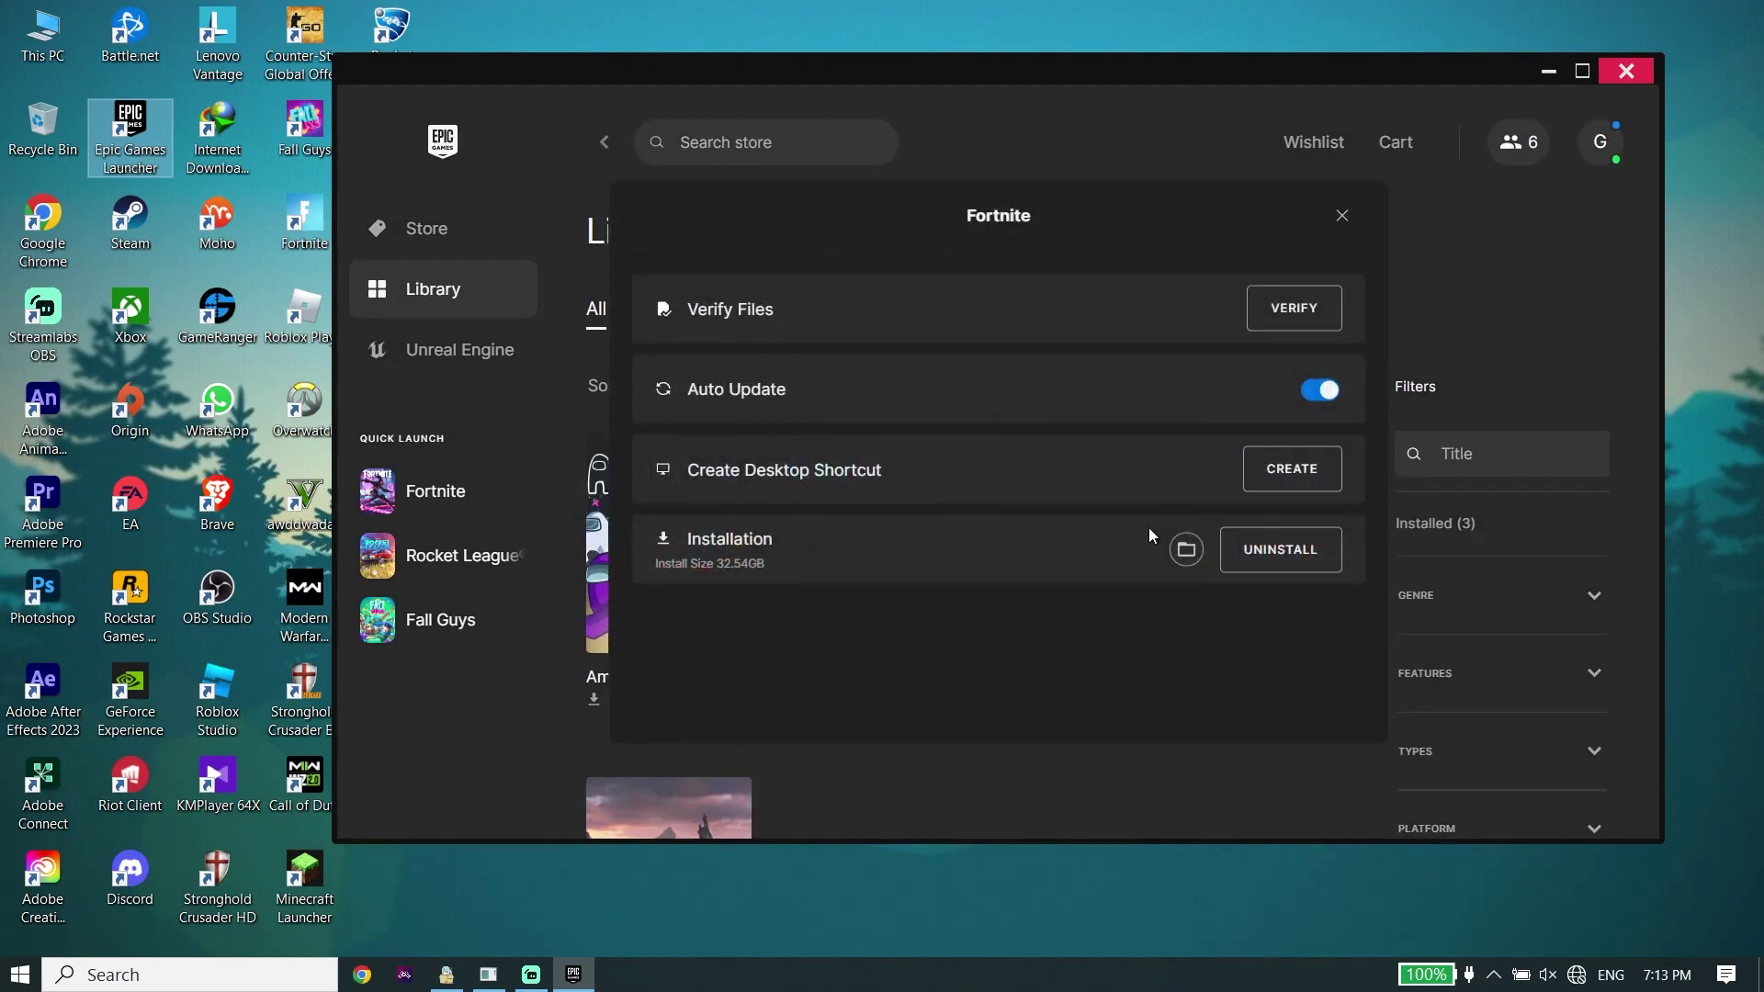
click(1184, 550)
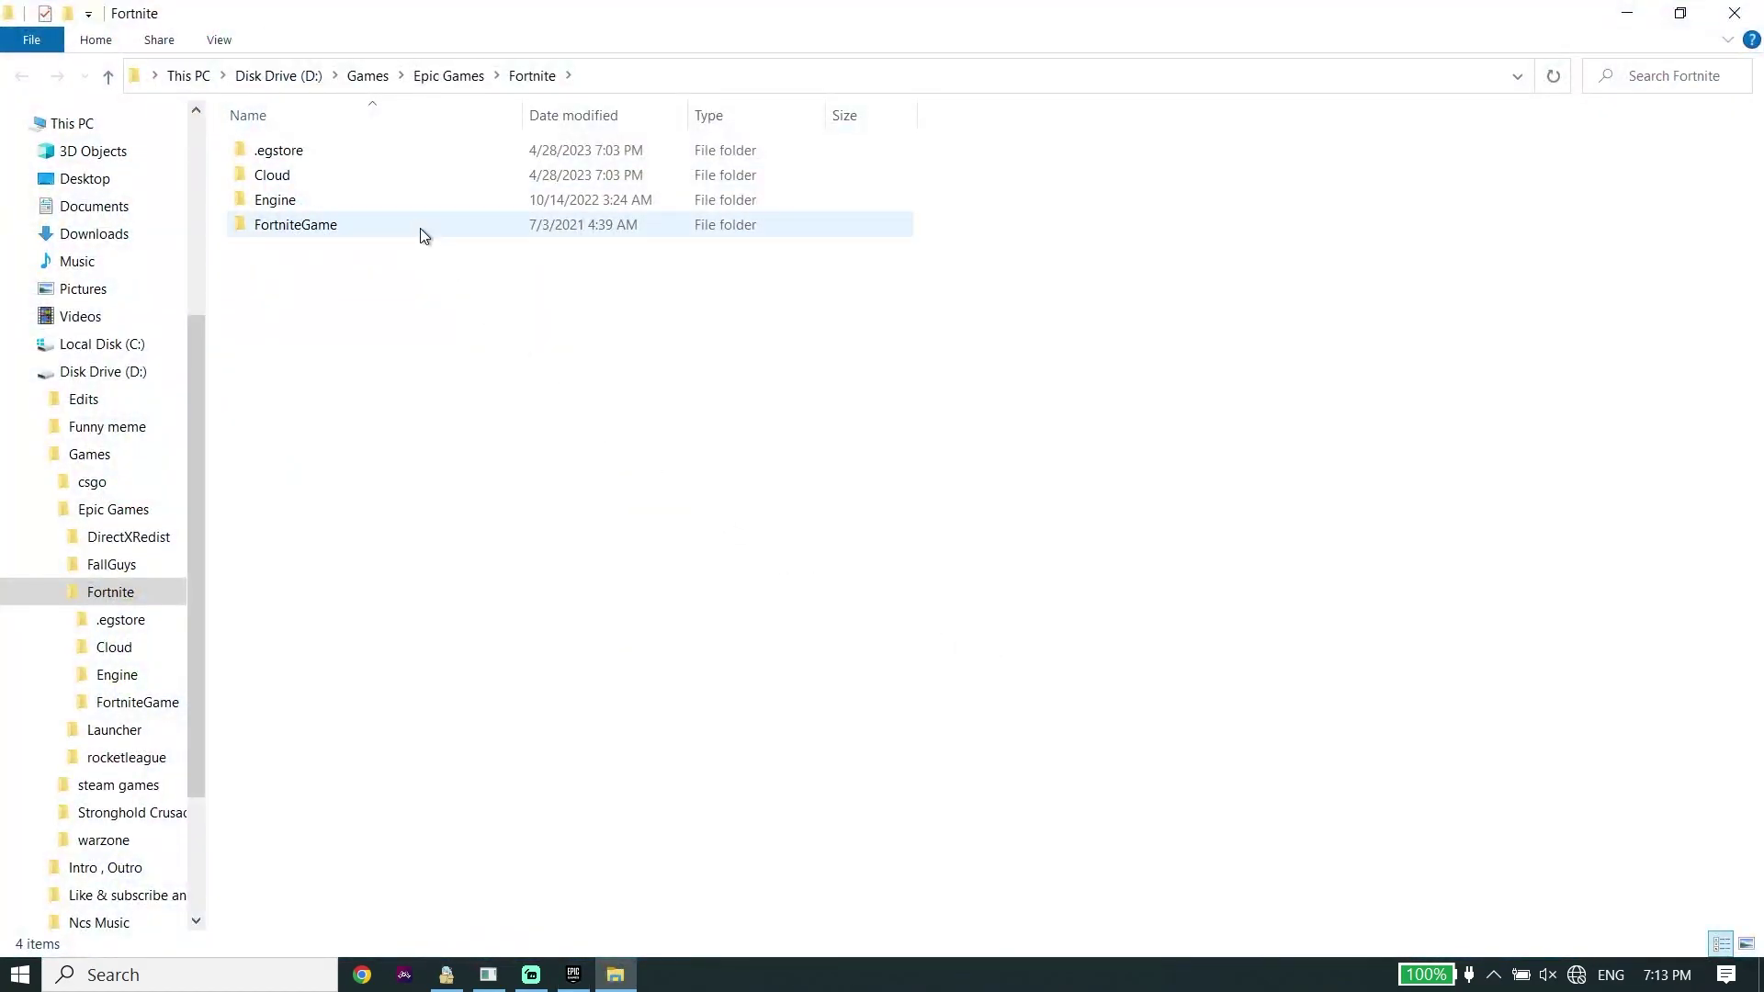
double_click(414, 230)
Open Binaries\Win64 and locate the three FortniteClient-Win64-Shipping executables and FortniteLauncher.
double_click(389, 150)
double_click(395, 173)
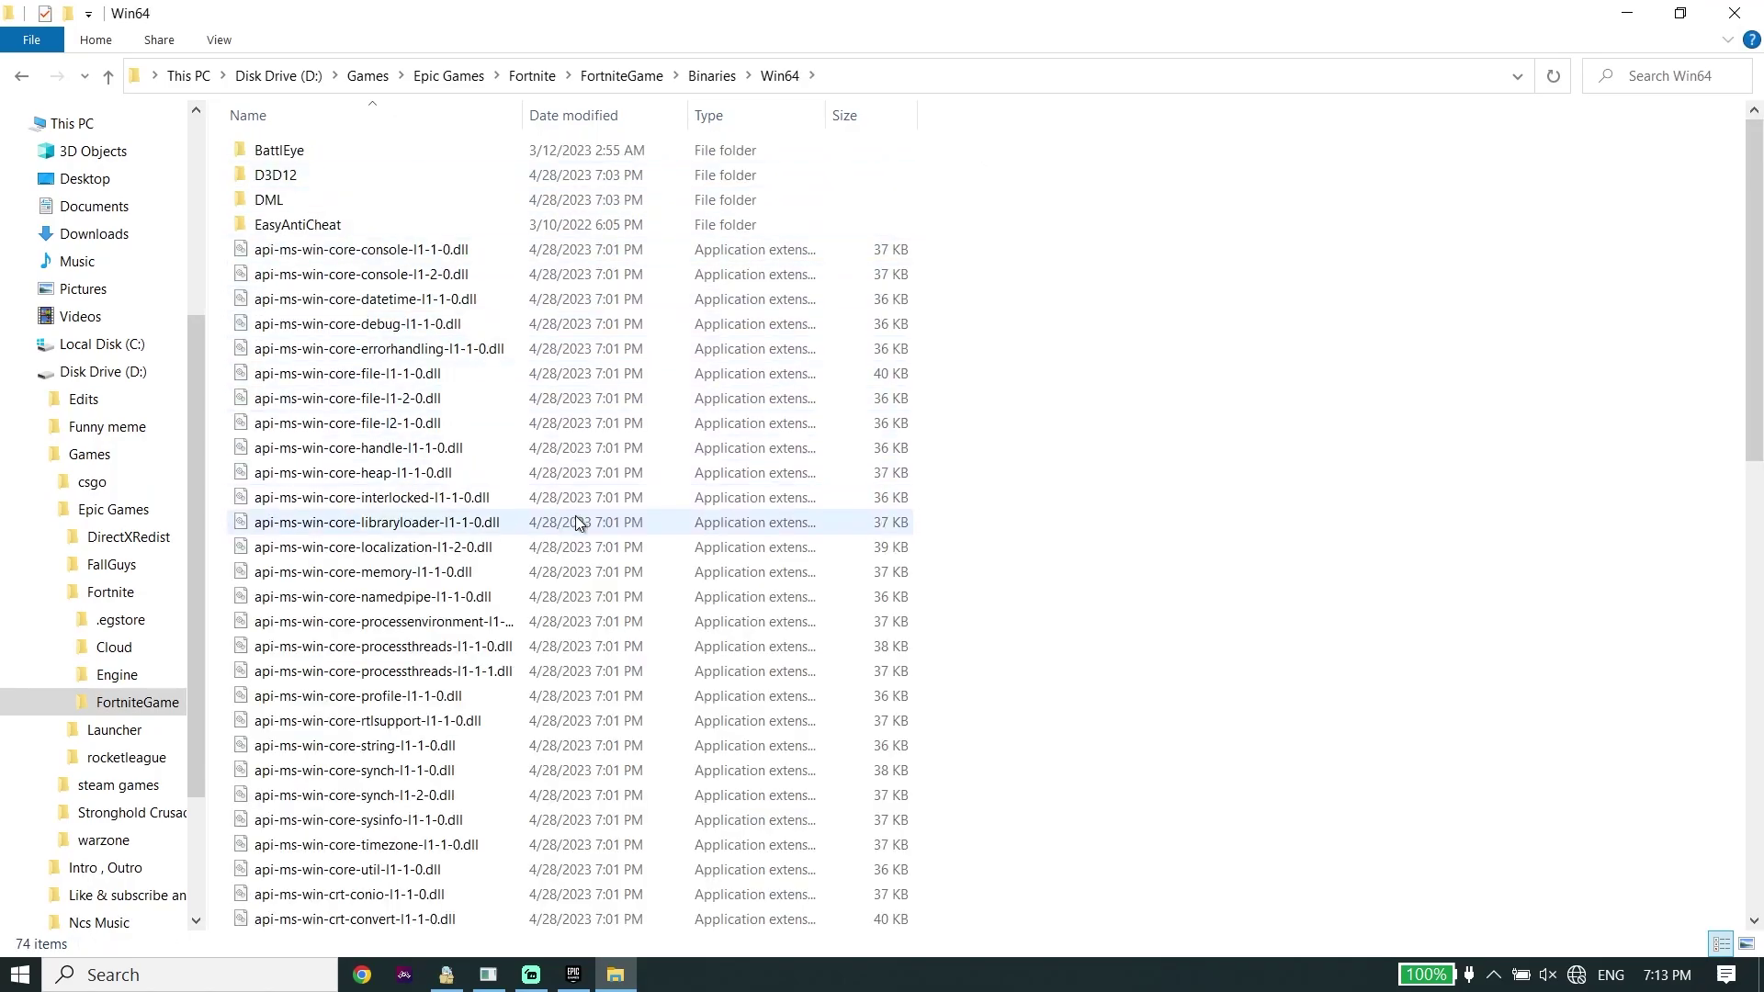
scroll(576, 522, down, 14)
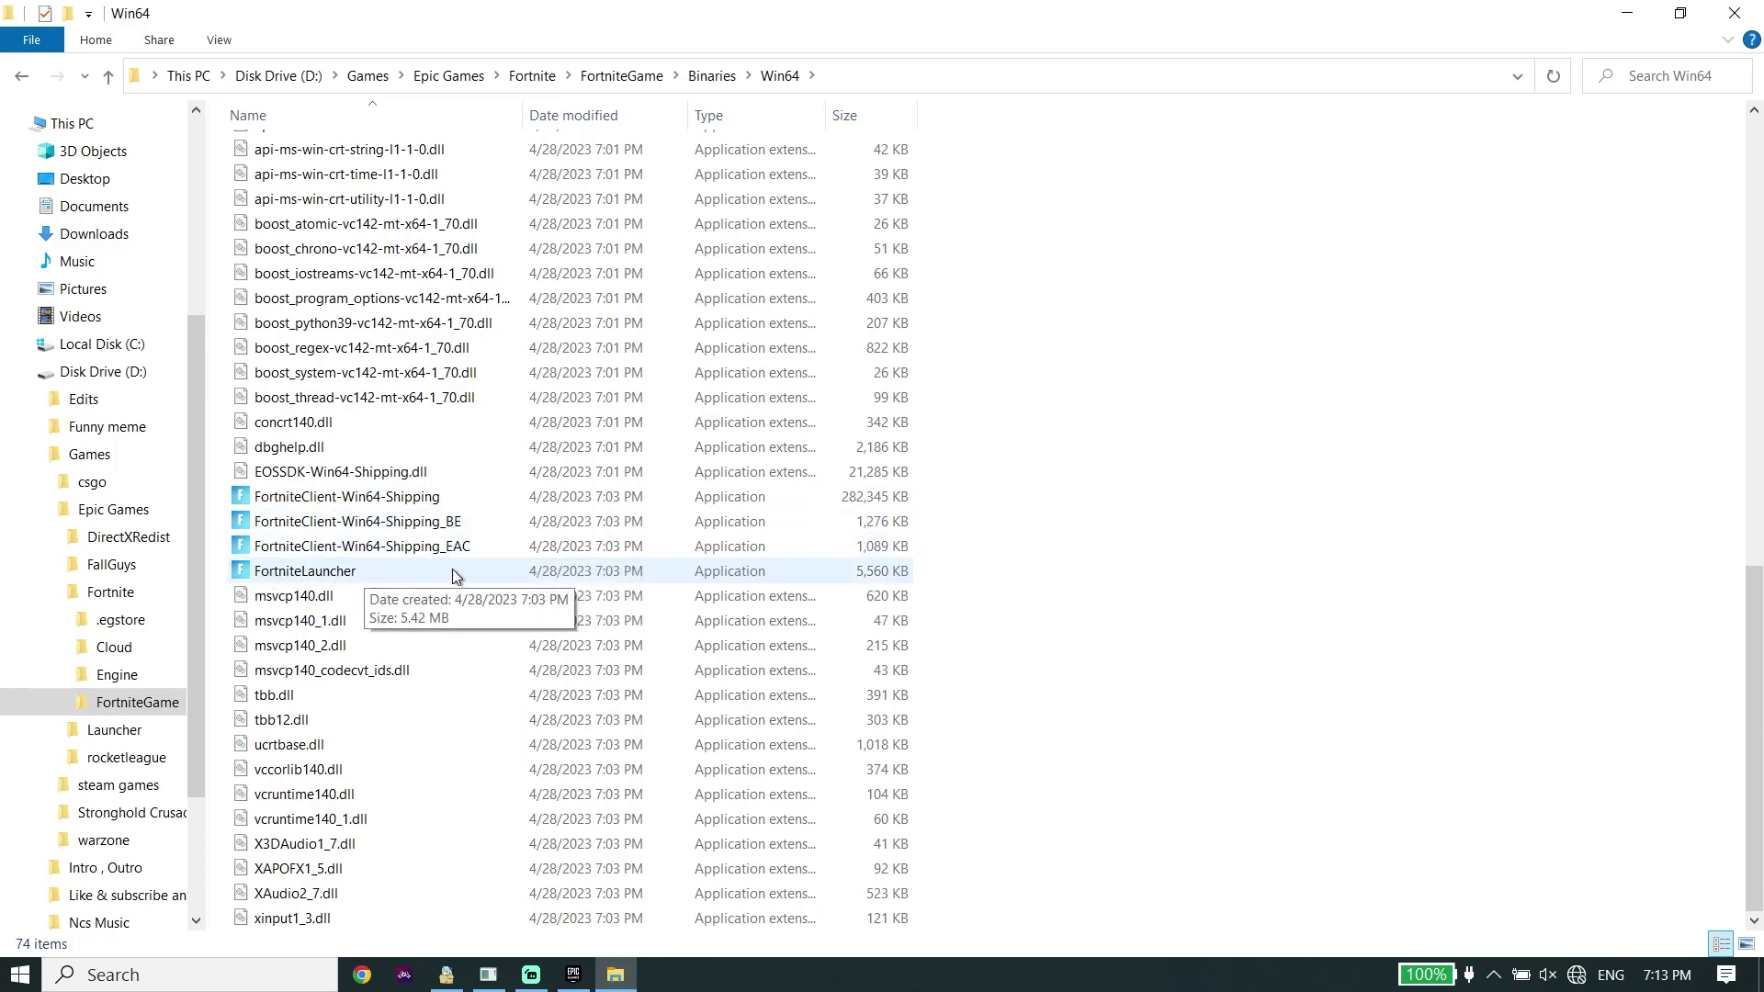
drag(932, 493, 894, 571)
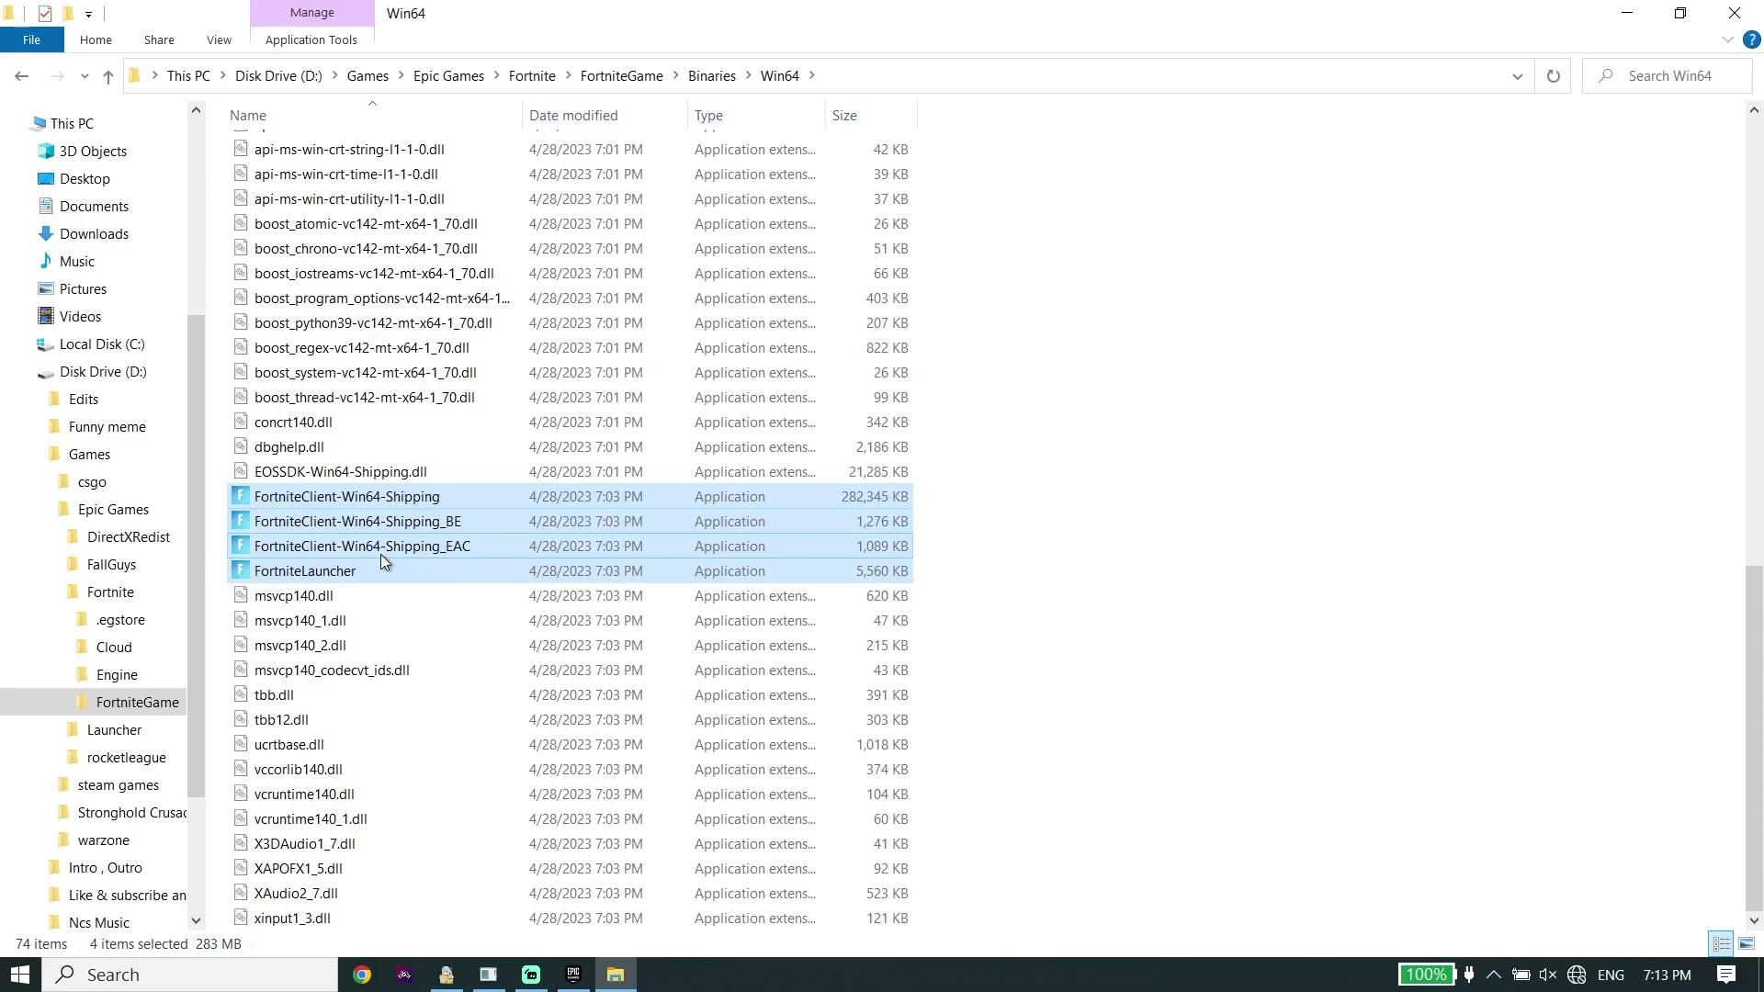
click(920, 505)
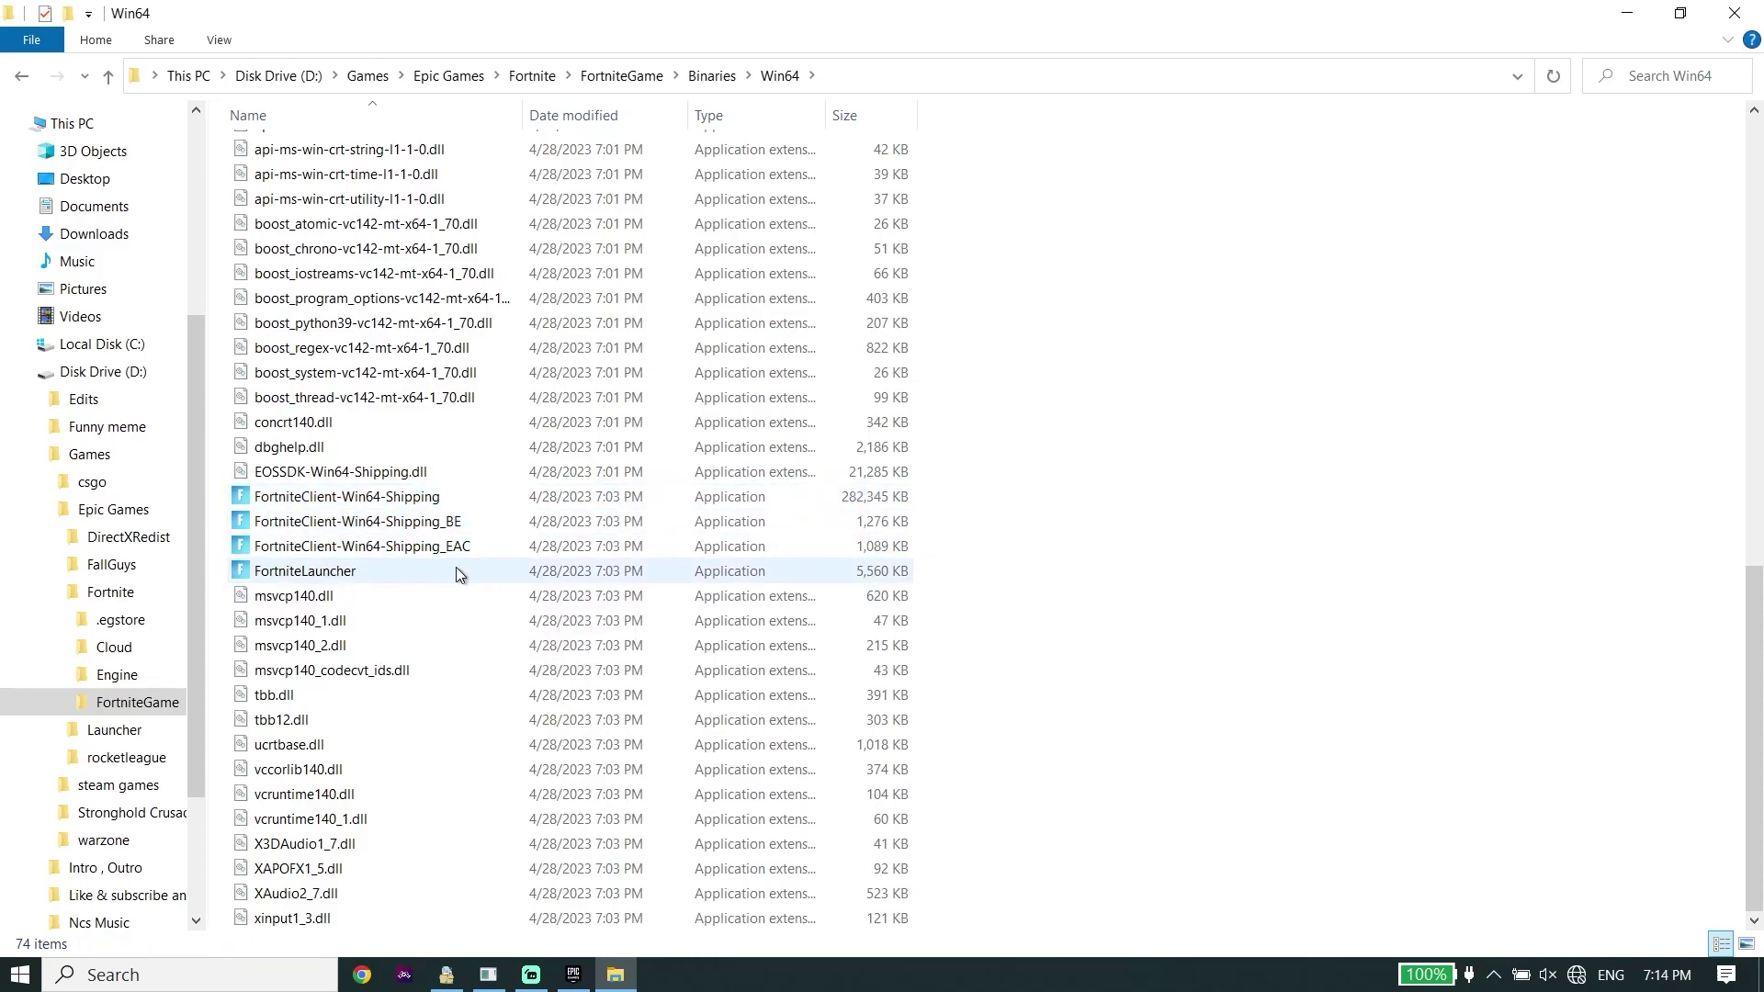
Set FortniteClient-Win64-Shipping to run as administrator in its Compatibility properties.
right_click(344, 500)
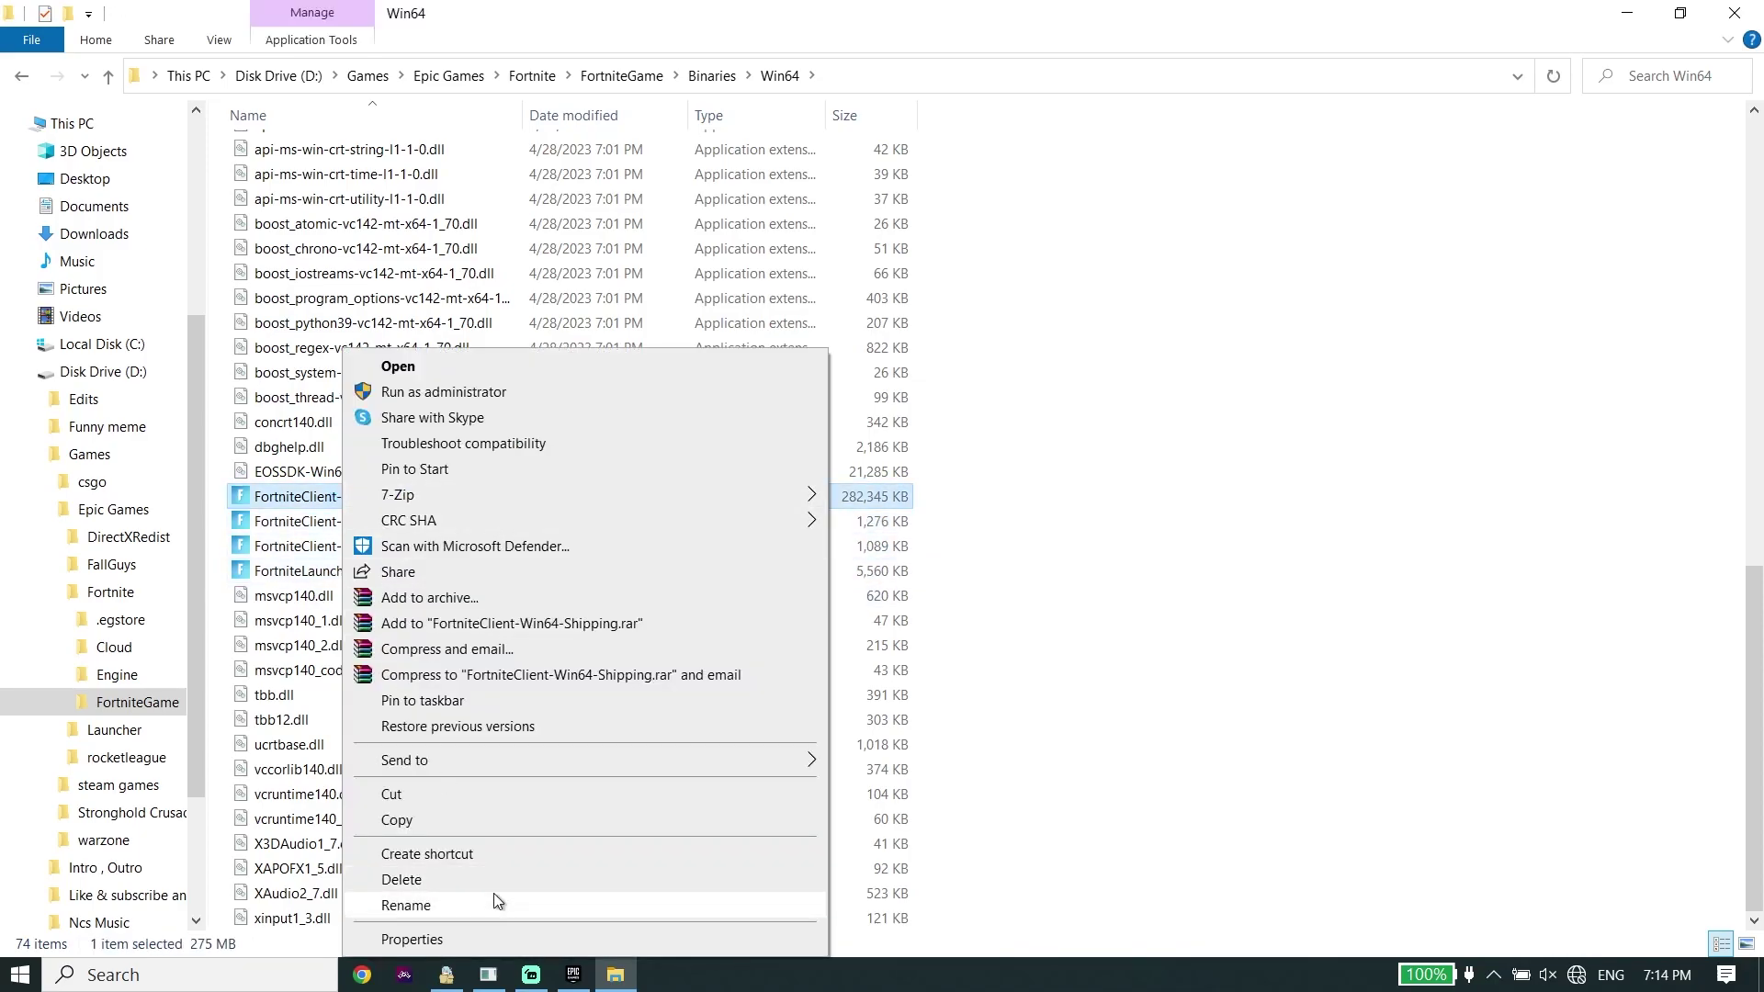
click(473, 939)
click(593, 414)
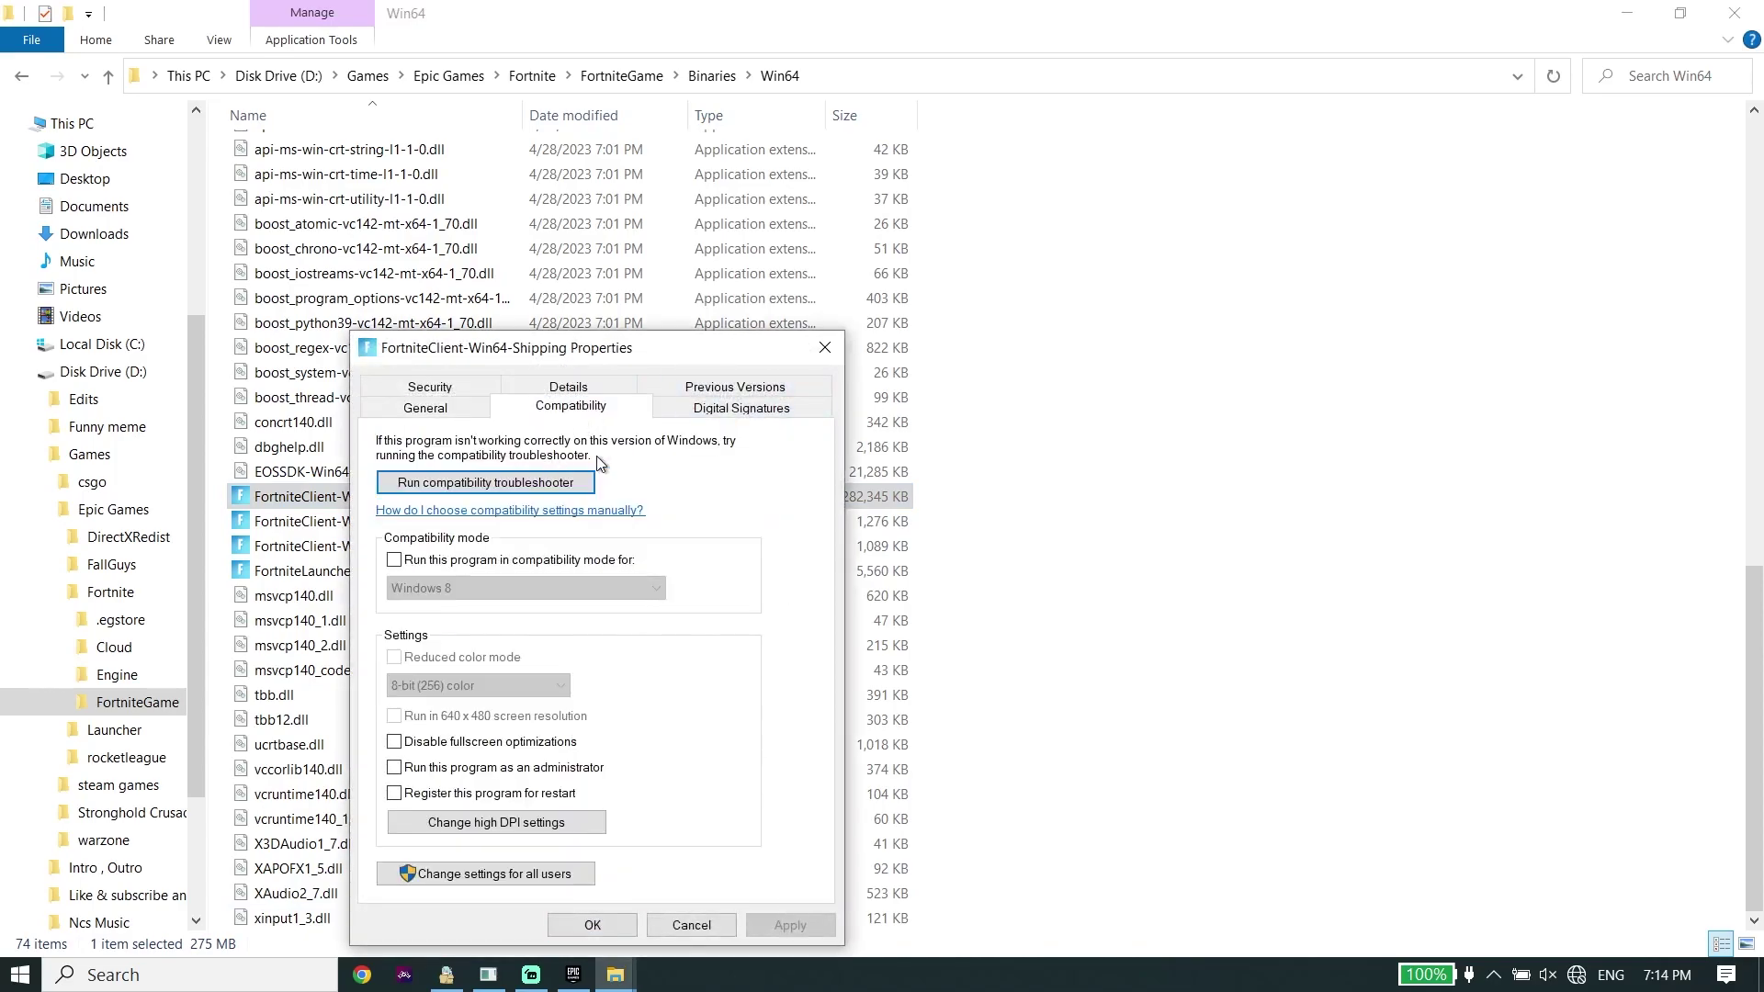
click(395, 768)
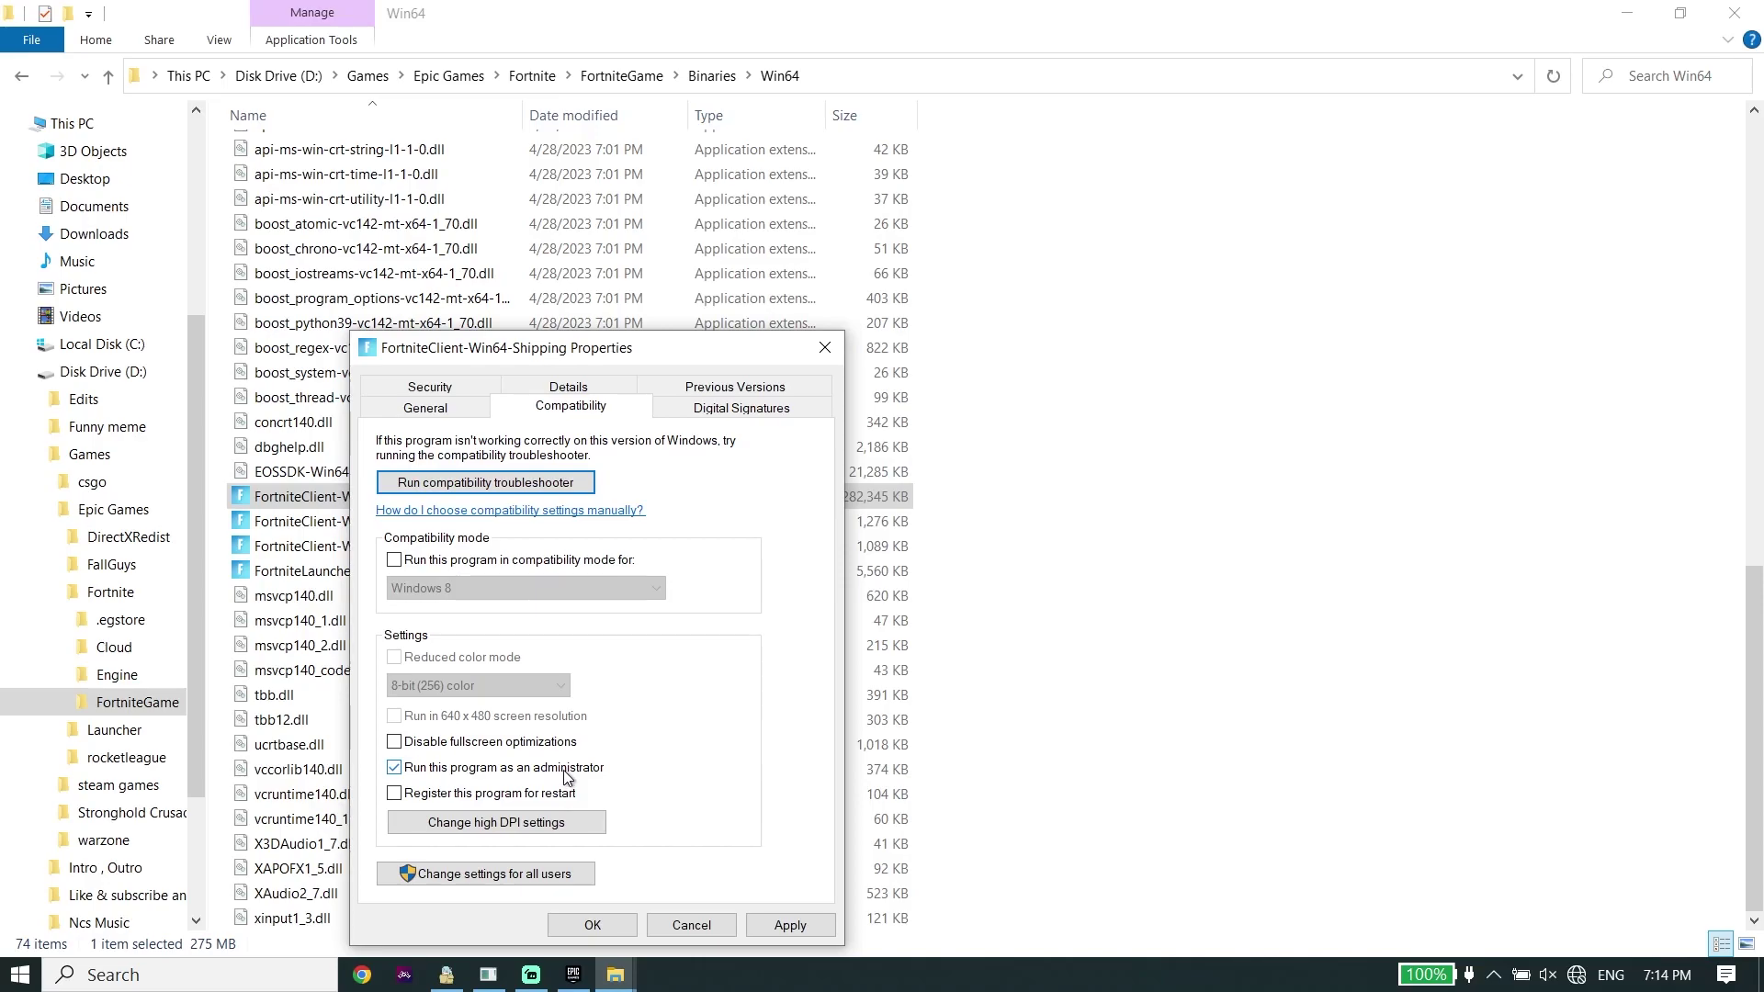
click(801, 928)
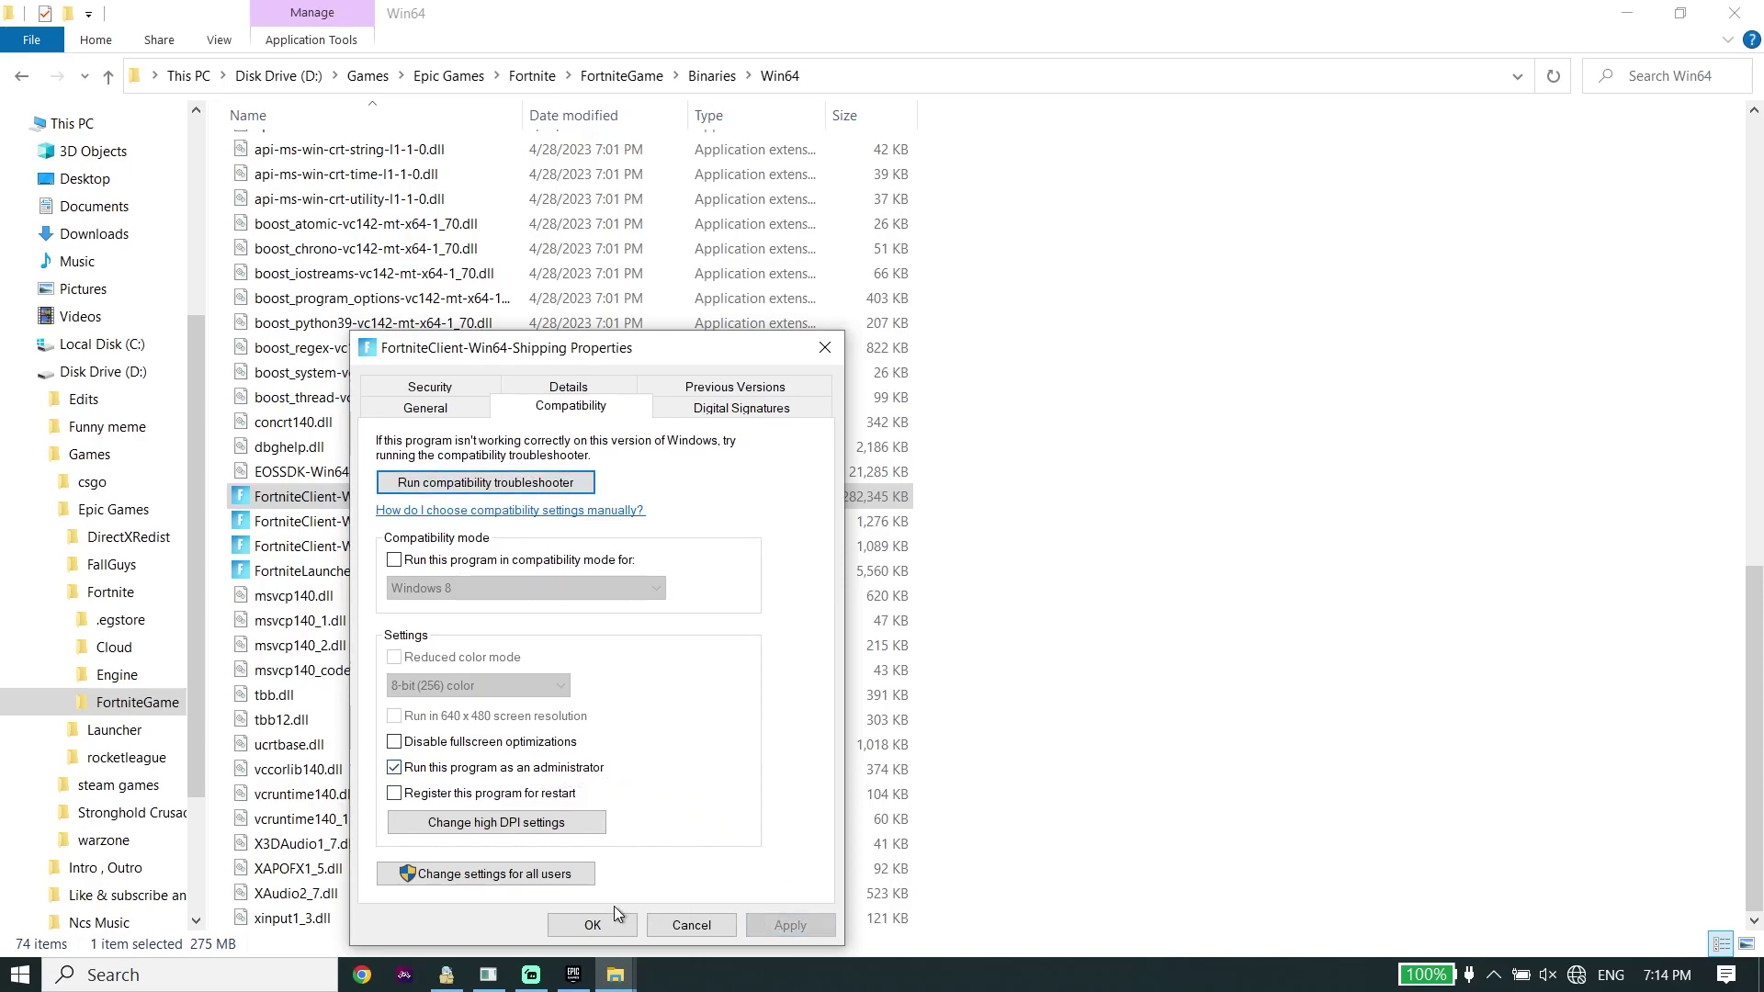
click(593, 926)
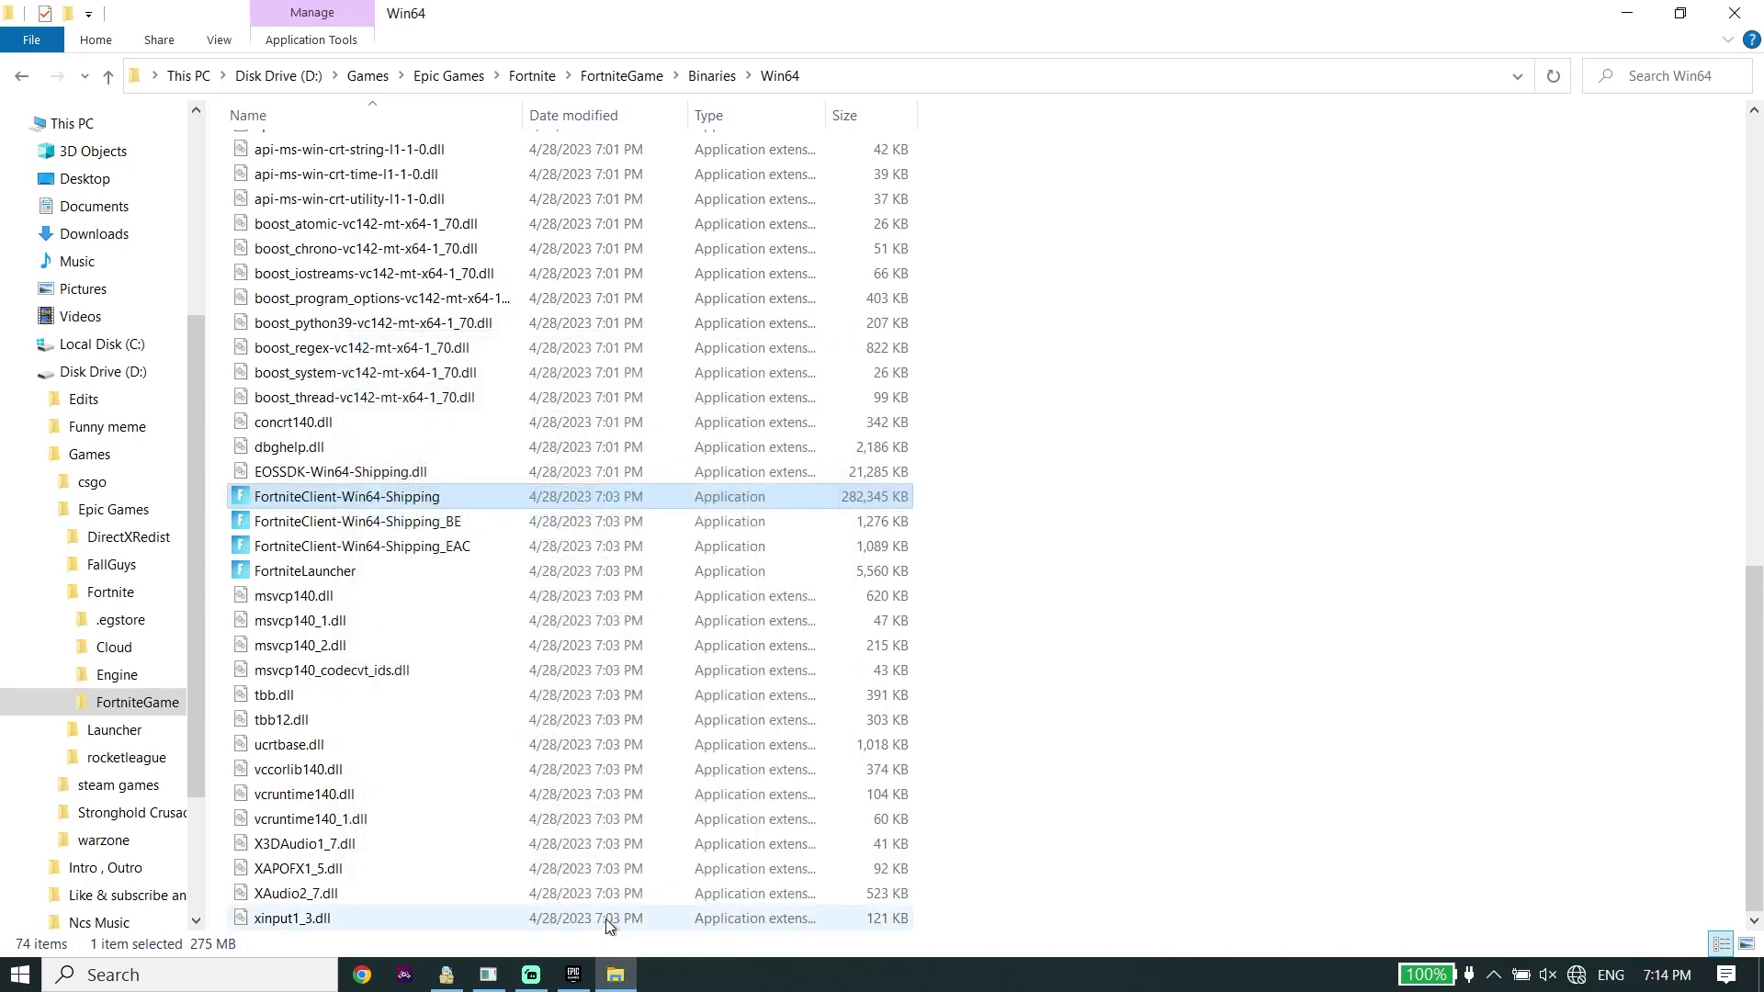
Set FortniteClient-Win64-Shipping_BE to run as administrator.
click(376, 522)
right_click(376, 522)
click(451, 939)
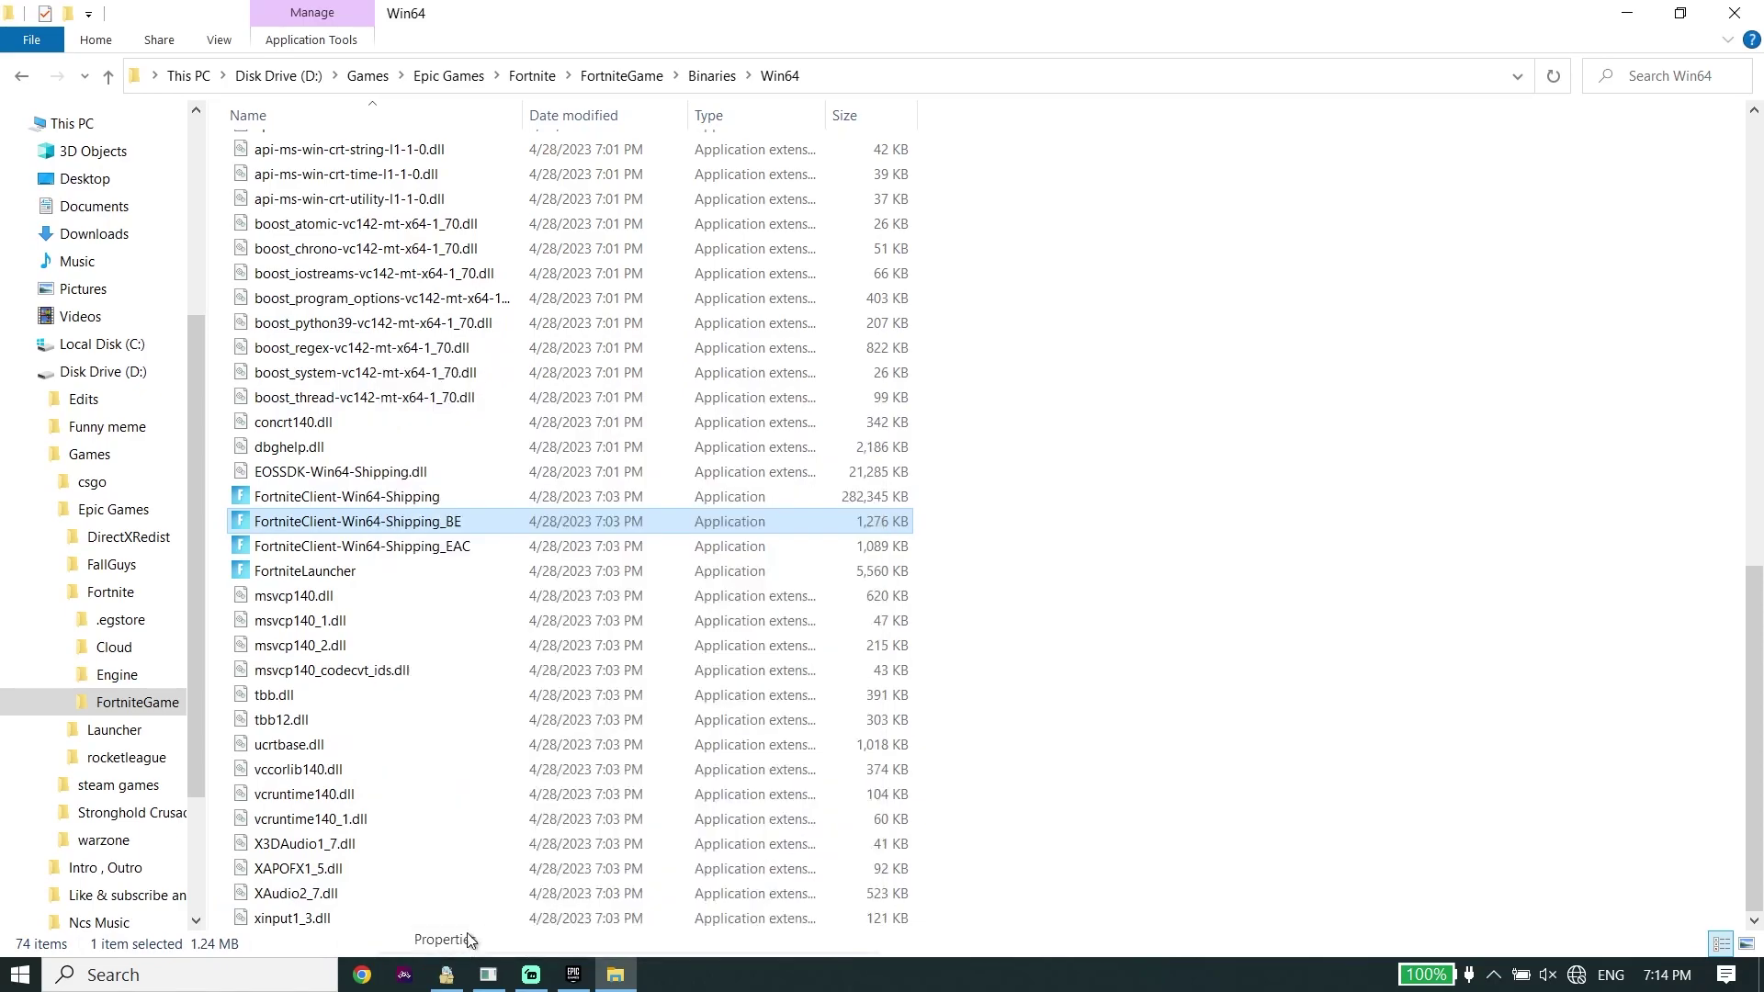
click(606, 407)
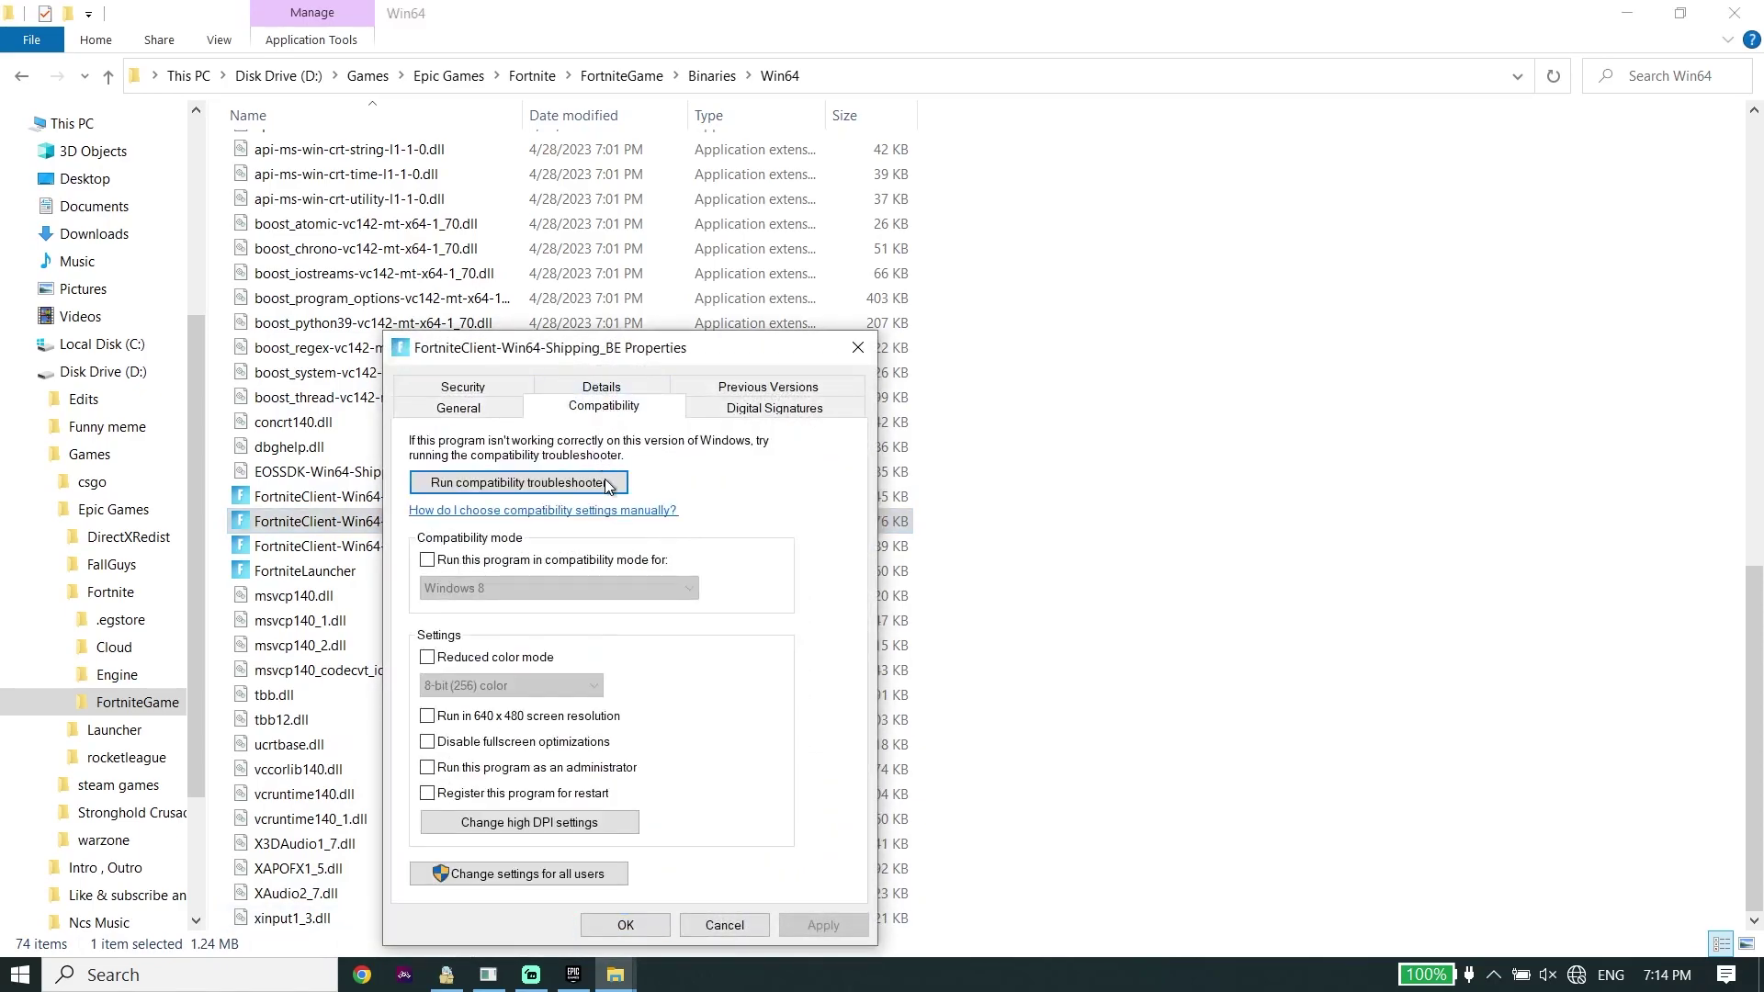
click(429, 769)
click(822, 925)
click(624, 925)
Set FortniteClient-Win64-Shipping_EAC to run as administrator.
drag(312, 522, 351, 552)
click(349, 549)
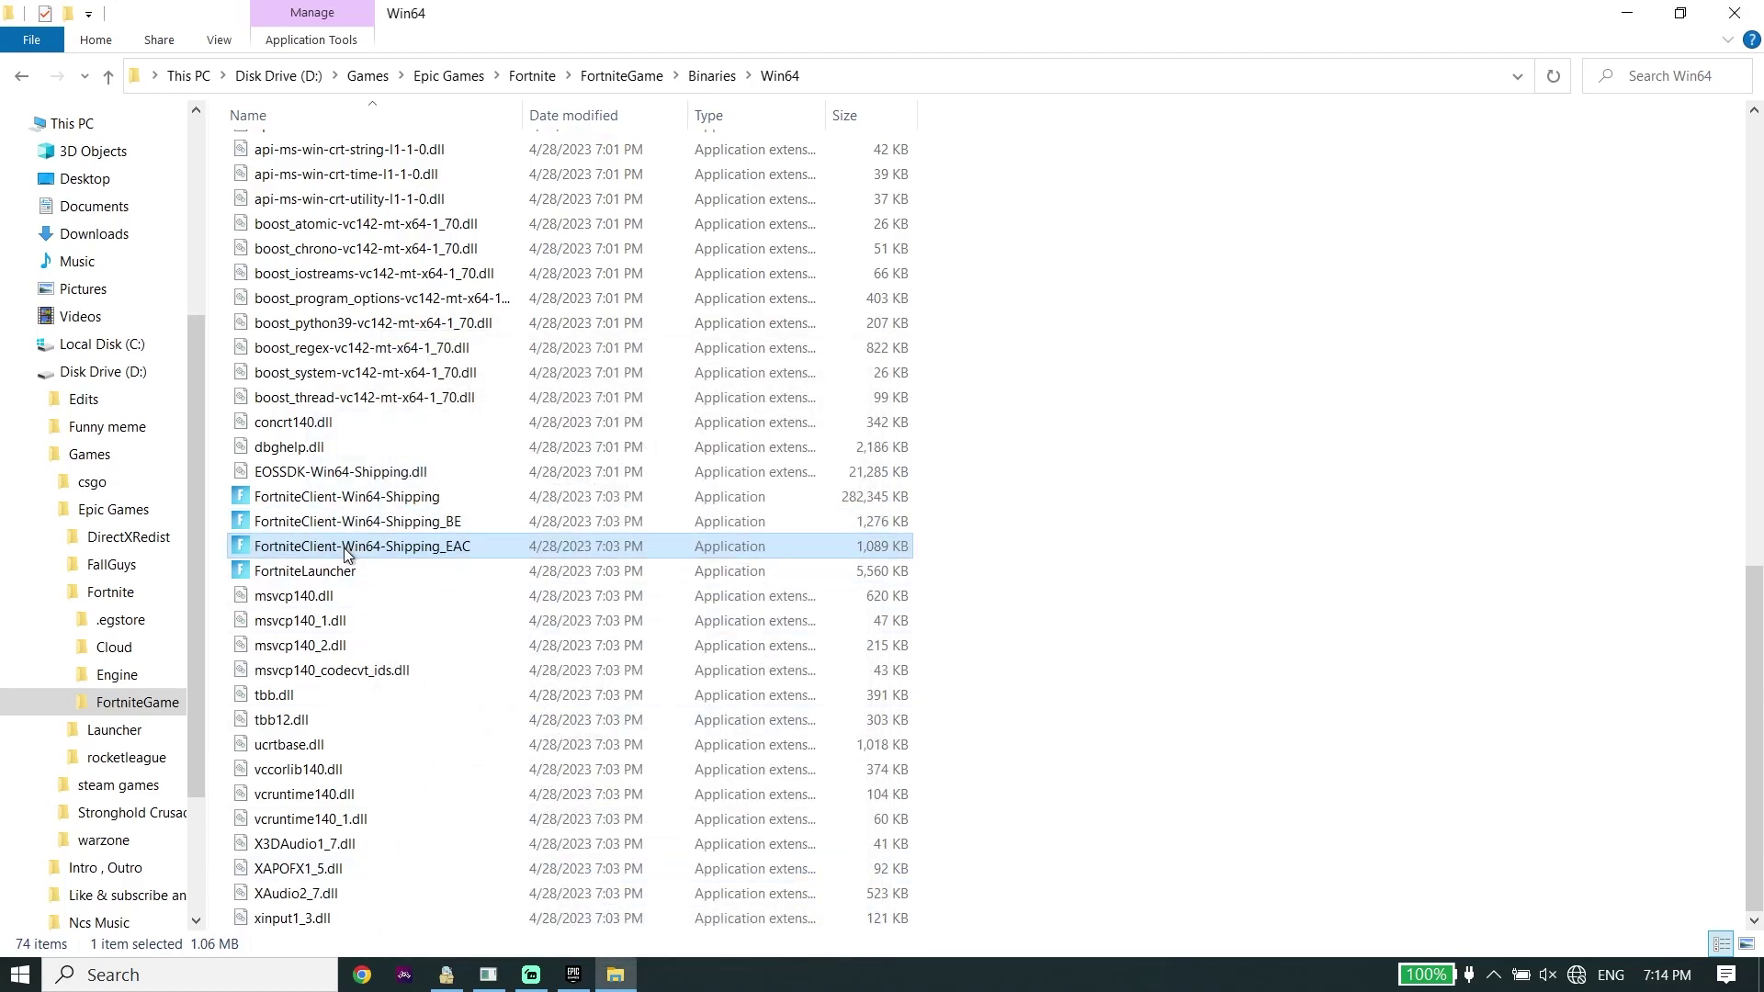
right_click(344, 548)
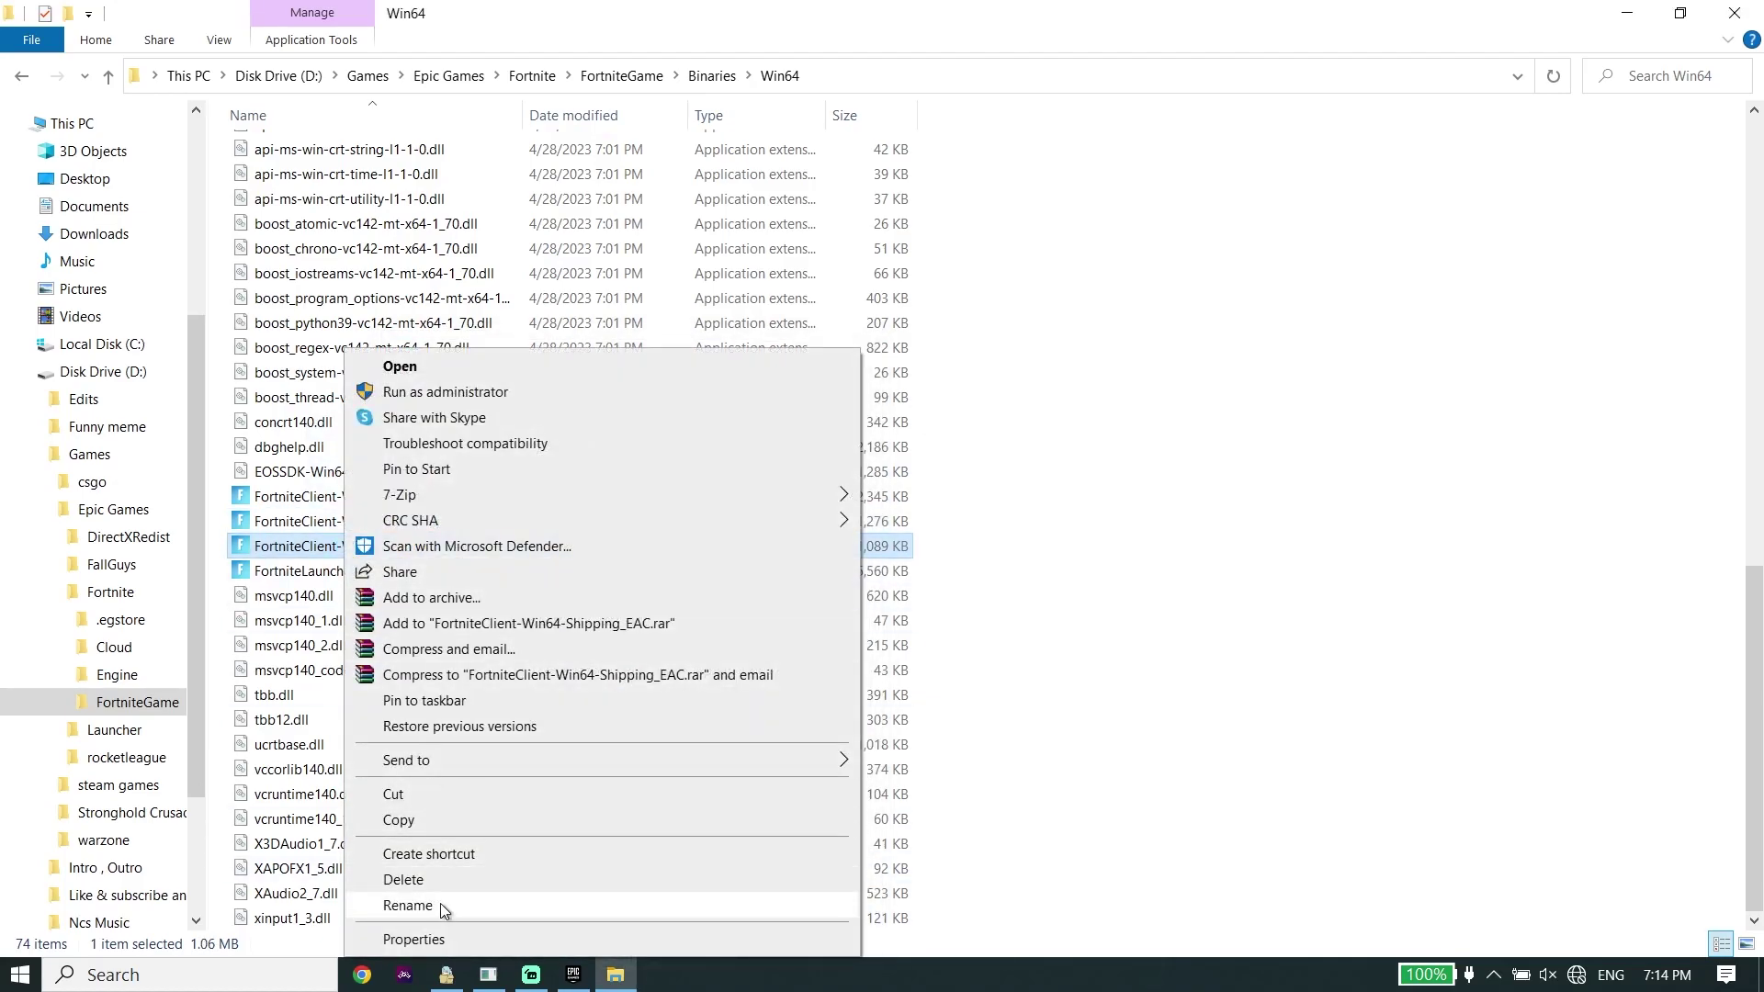
click(414, 939)
click(566, 401)
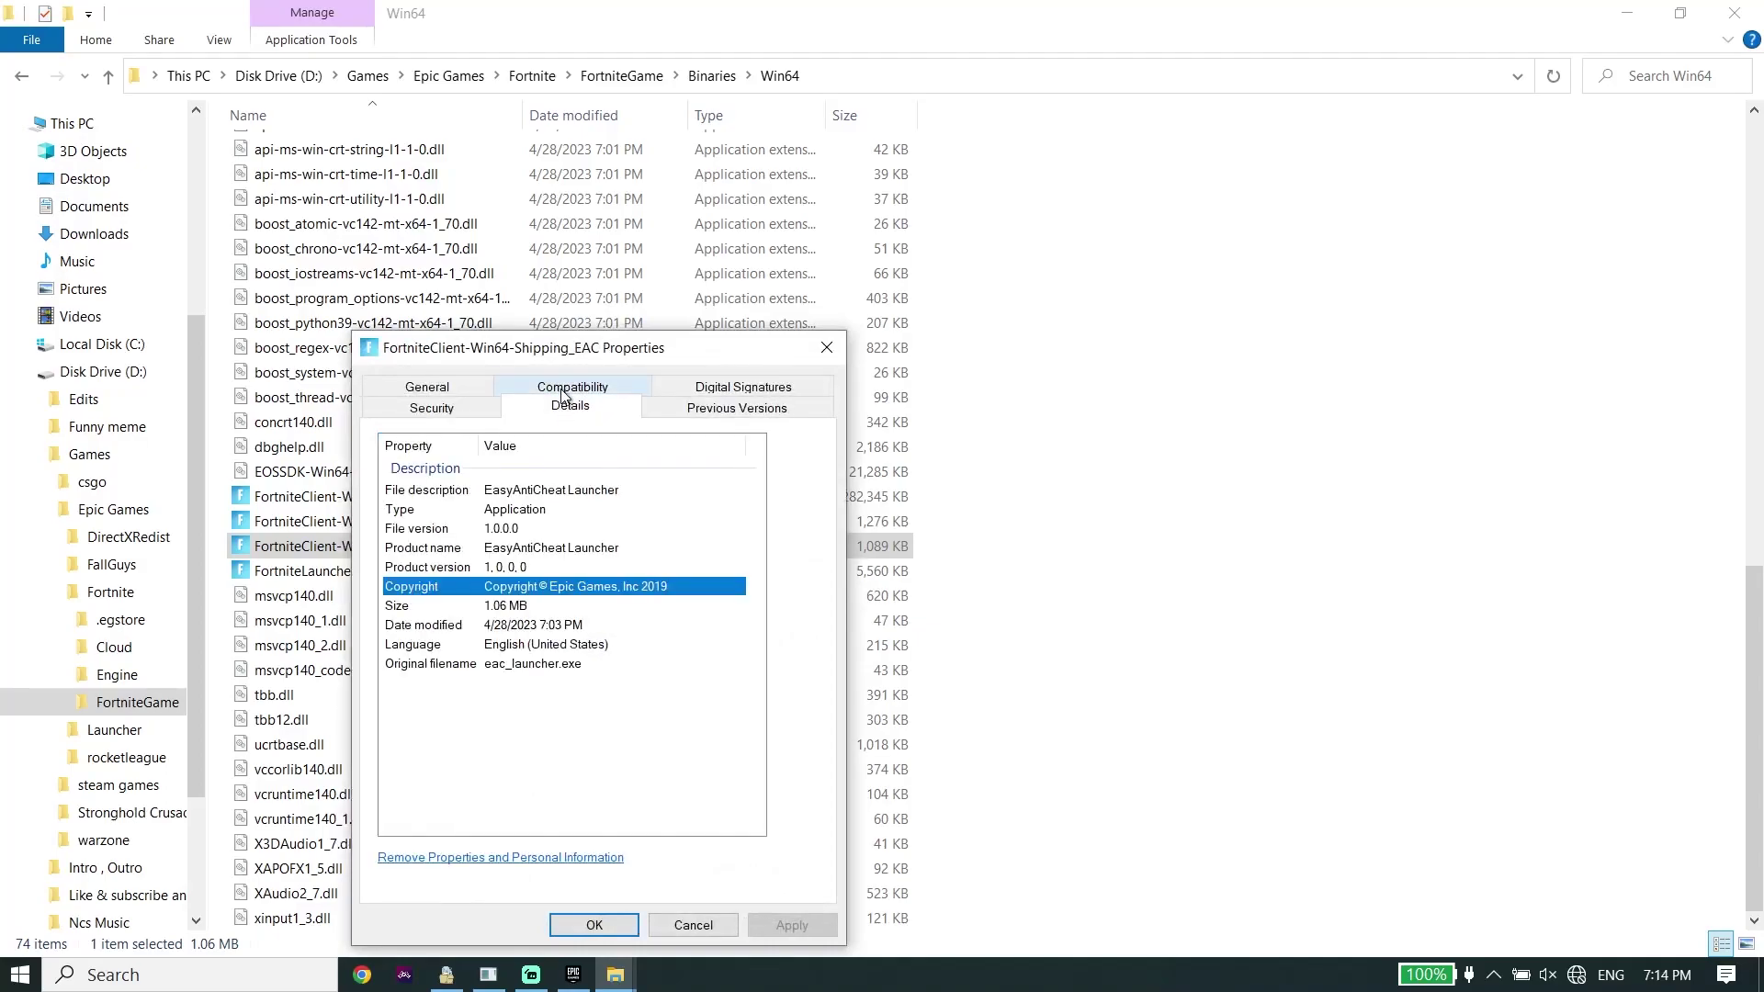
click(572, 386)
click(429, 769)
click(788, 925)
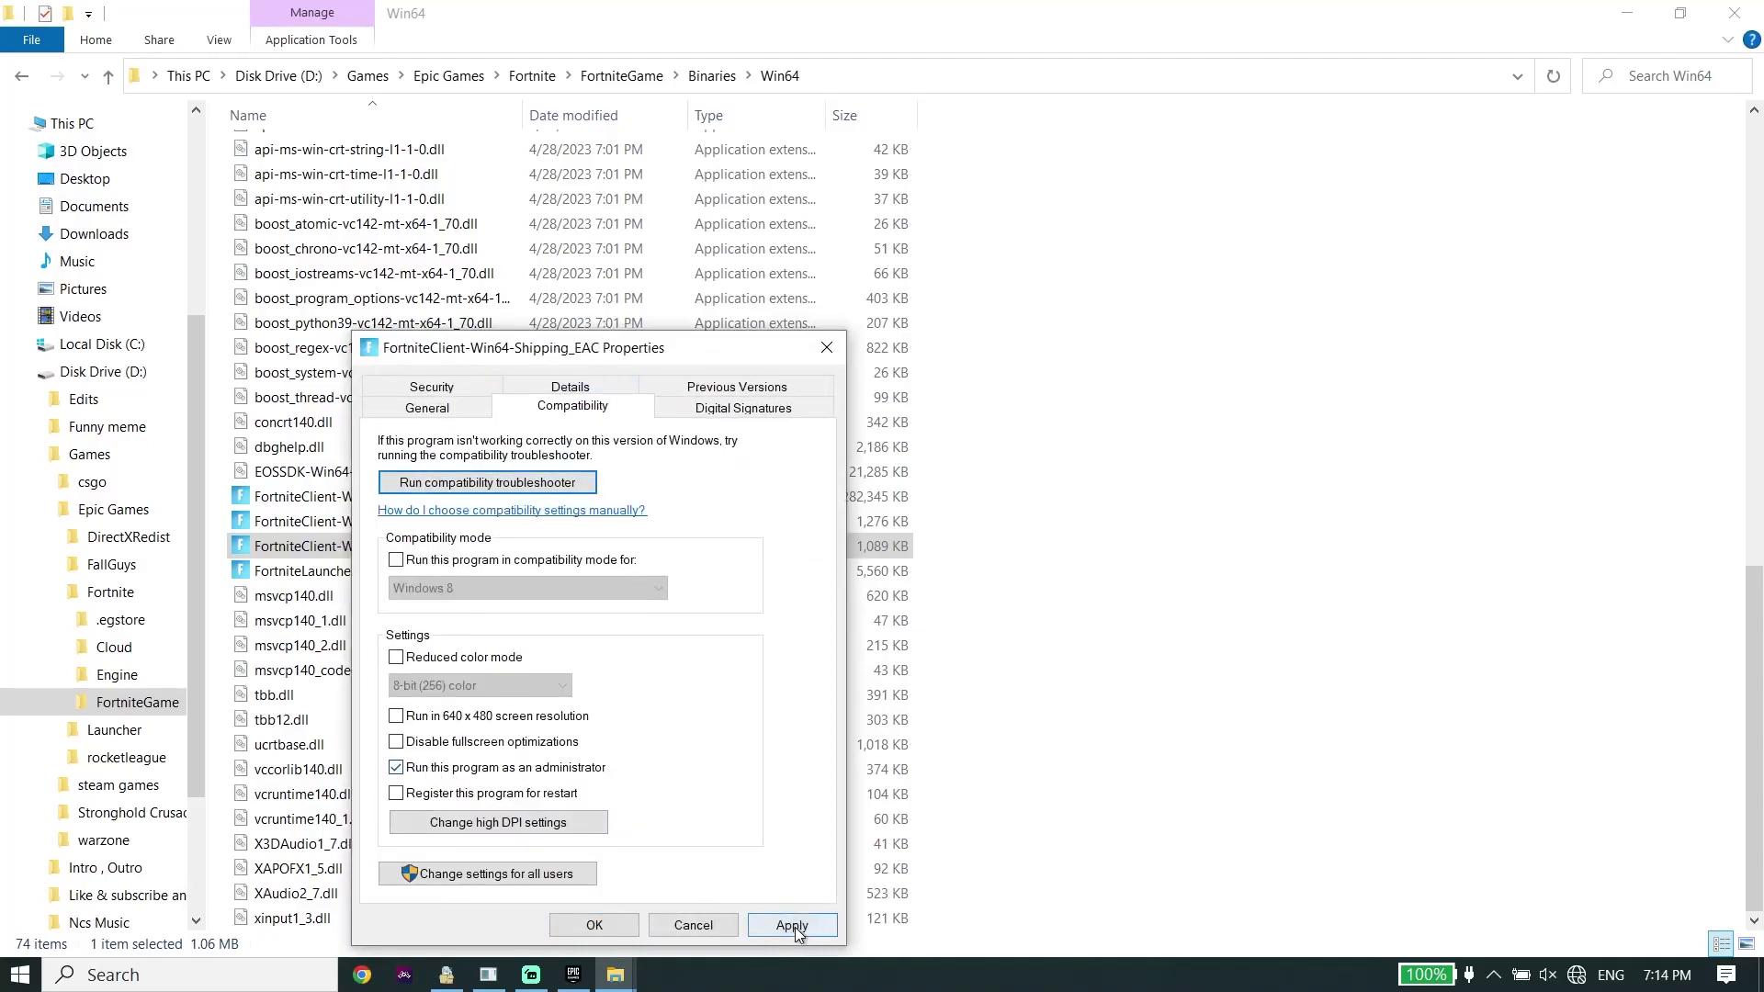
click(594, 925)
click(315, 573)
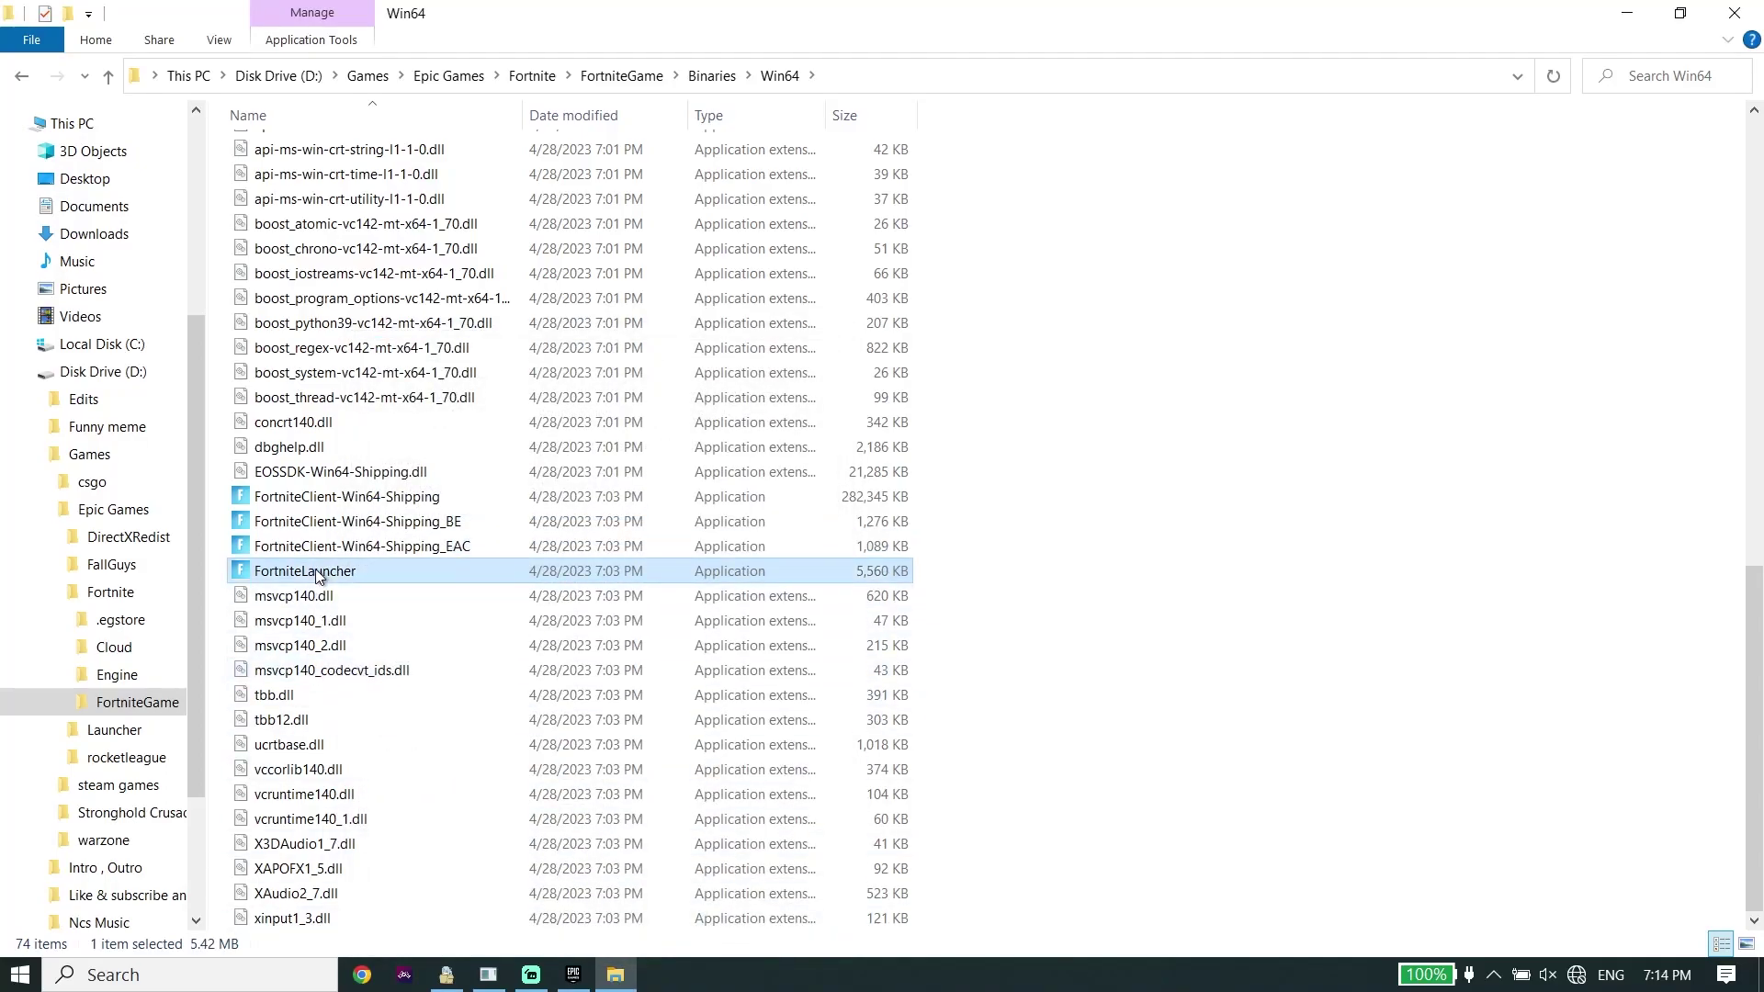
right_click(315, 572)
Set FortniteLauncher to run as administrator in its Compatibility properties.
click(399, 949)
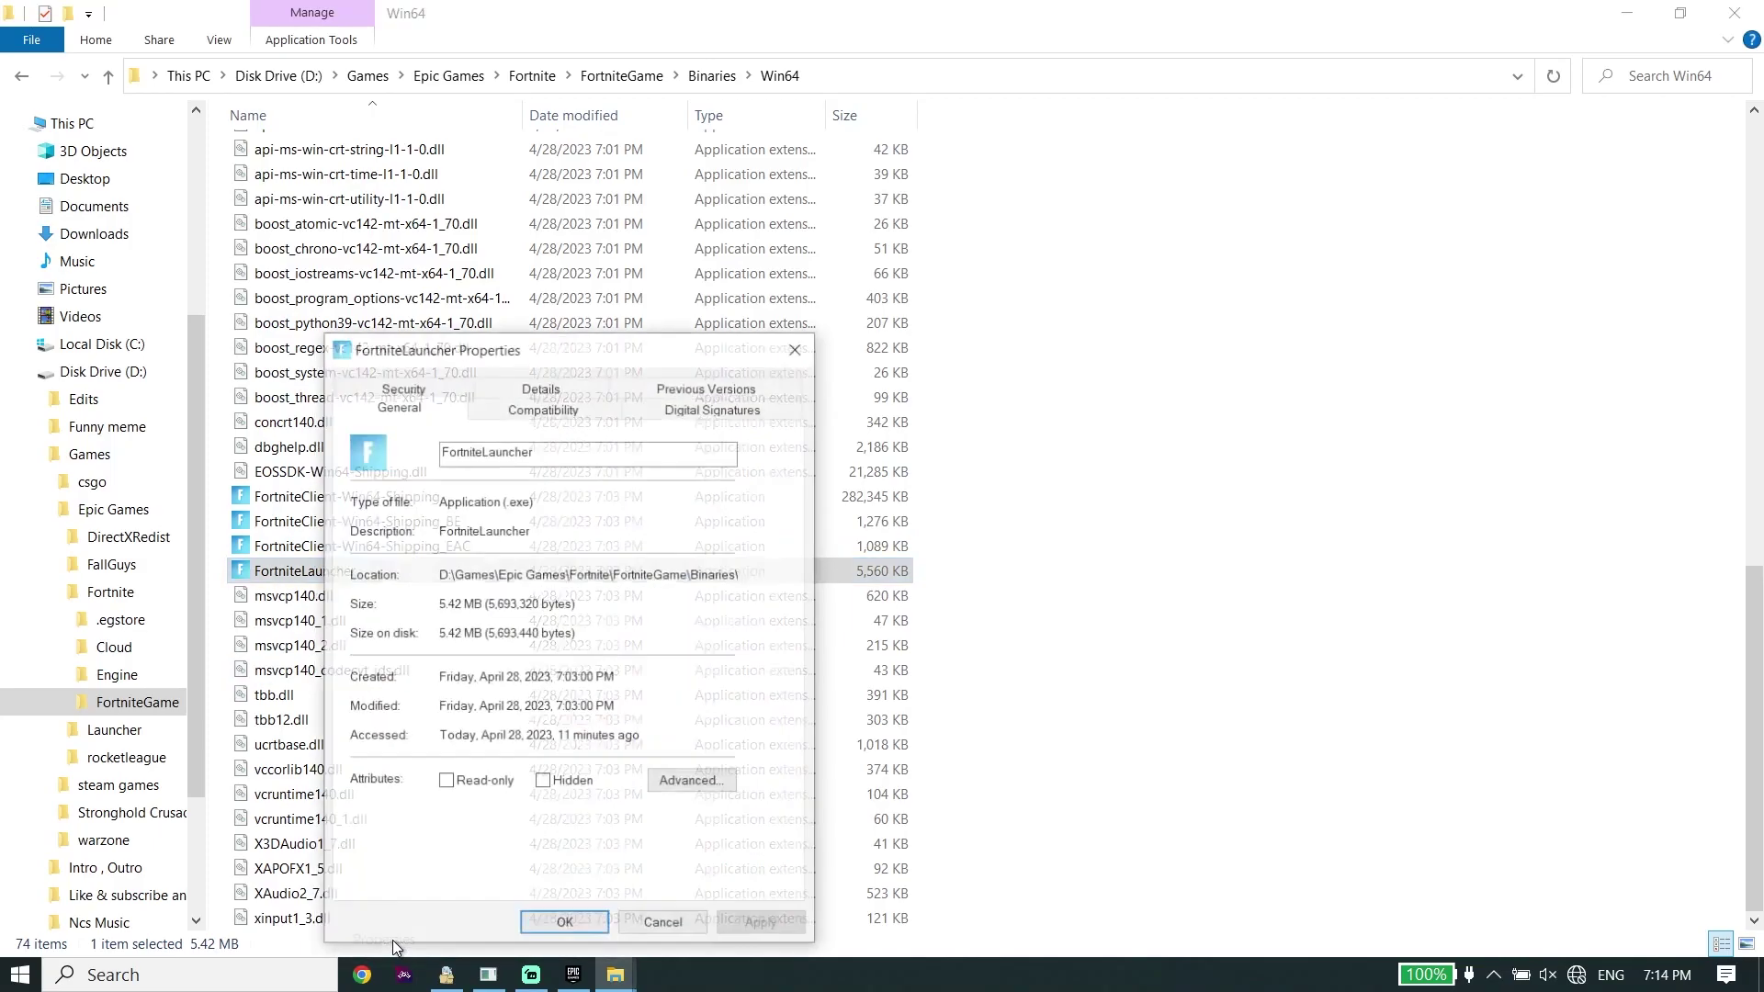
click(543, 405)
click(366, 767)
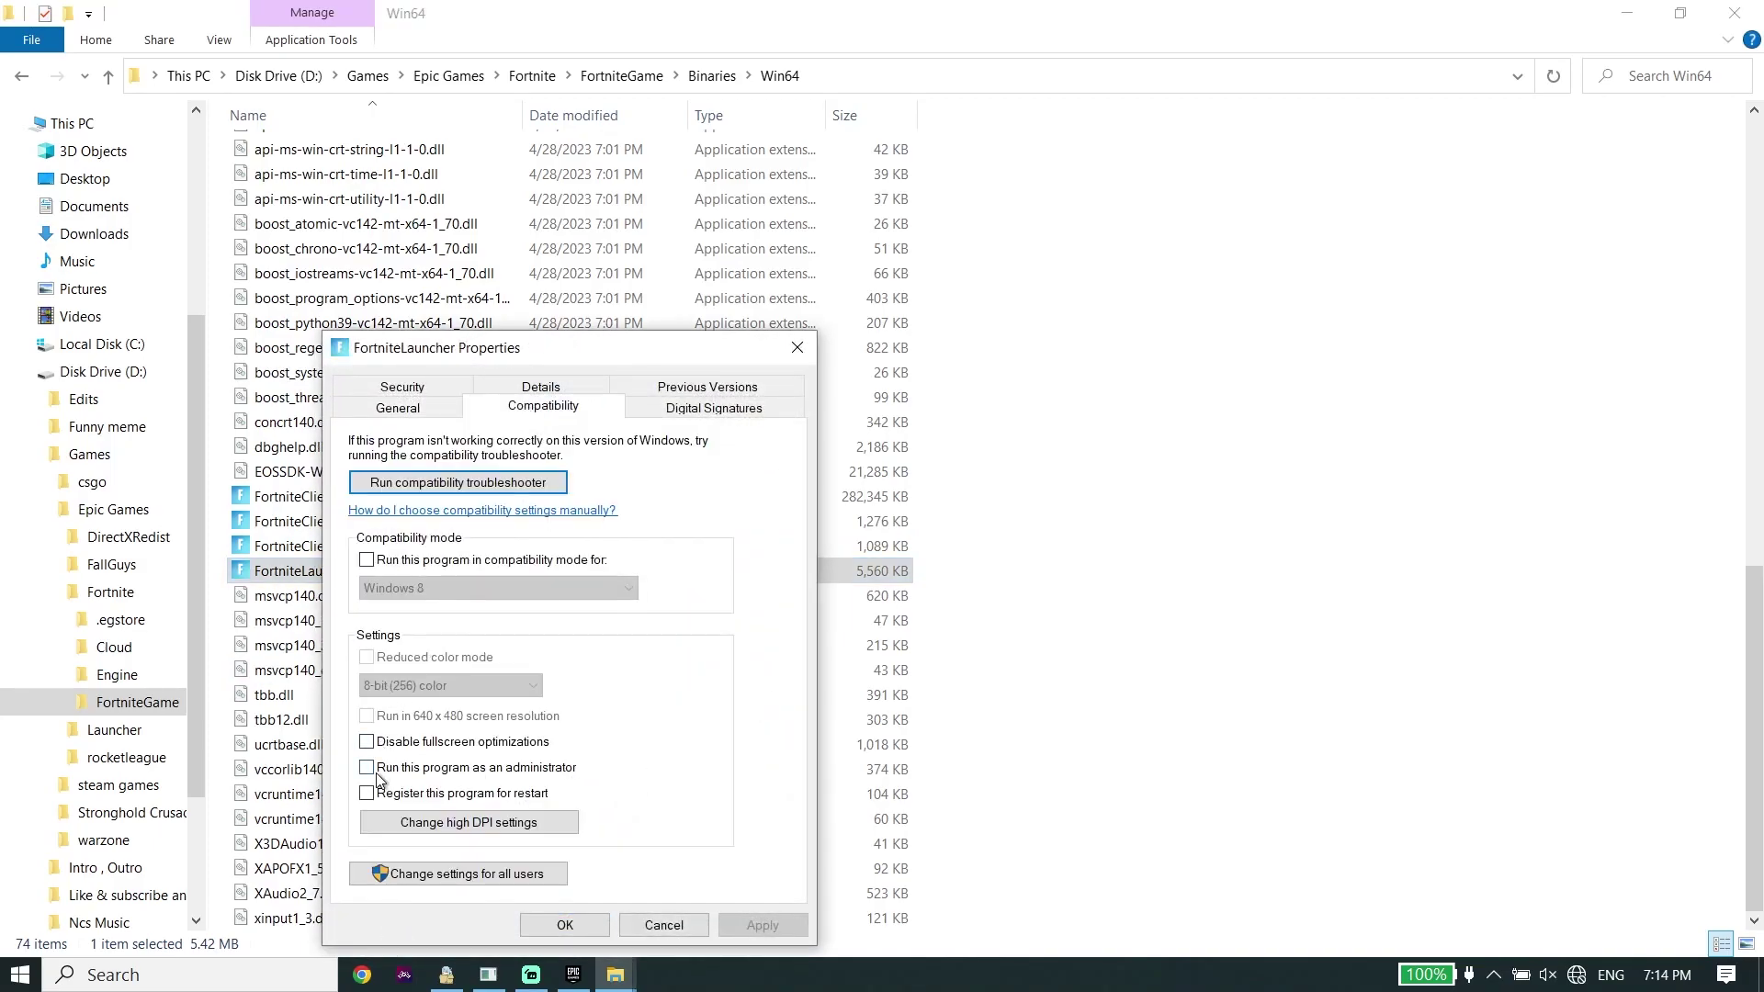
click(762, 925)
click(565, 925)
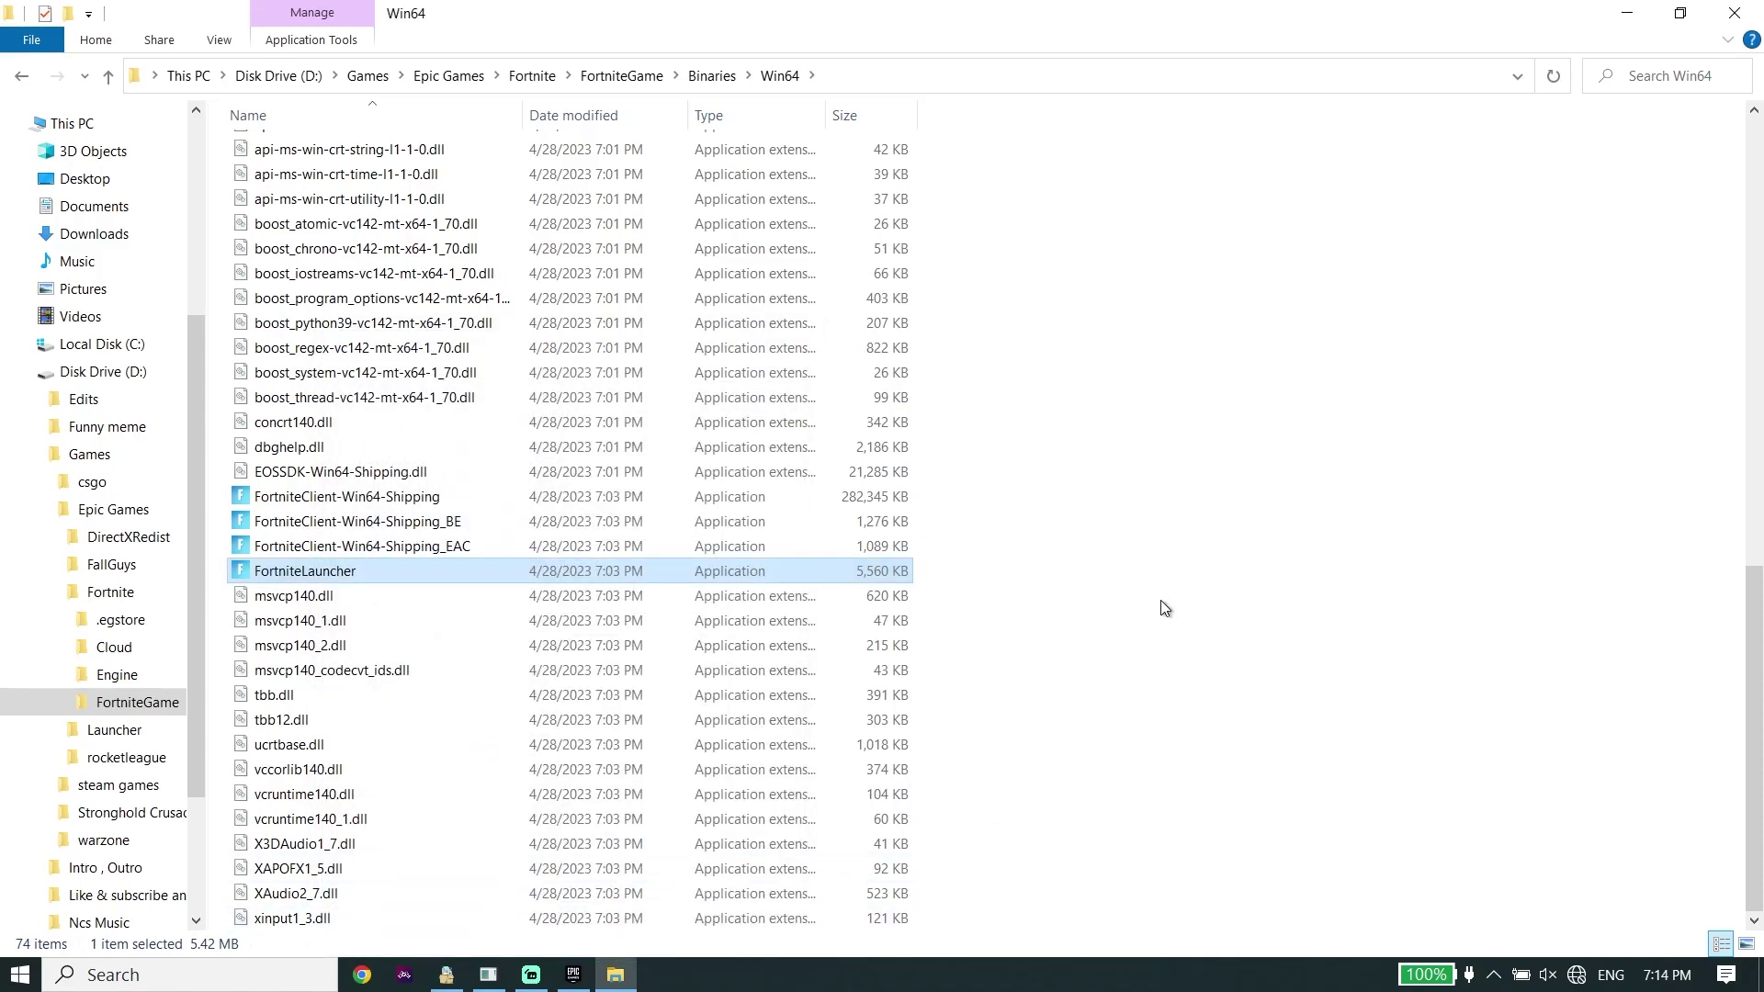
Delete the EasyAntiCheat folder from Win64 and close File Explorer.
drag(950, 493, 869, 576)
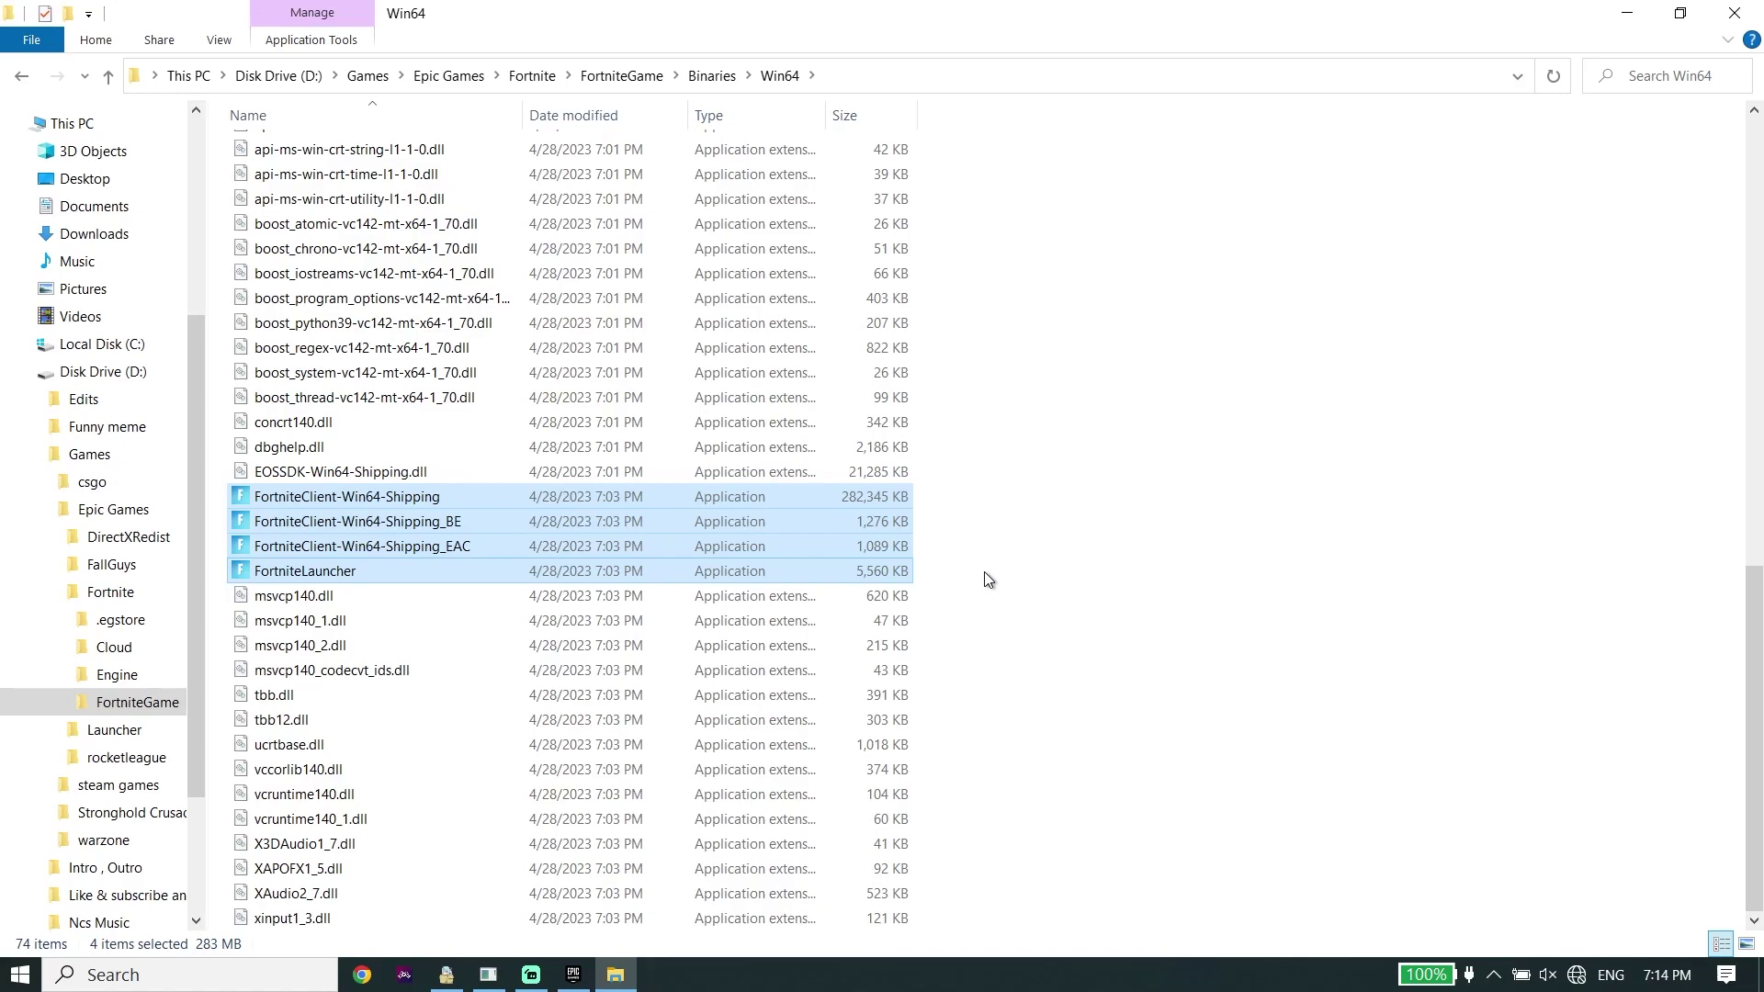
click(1225, 496)
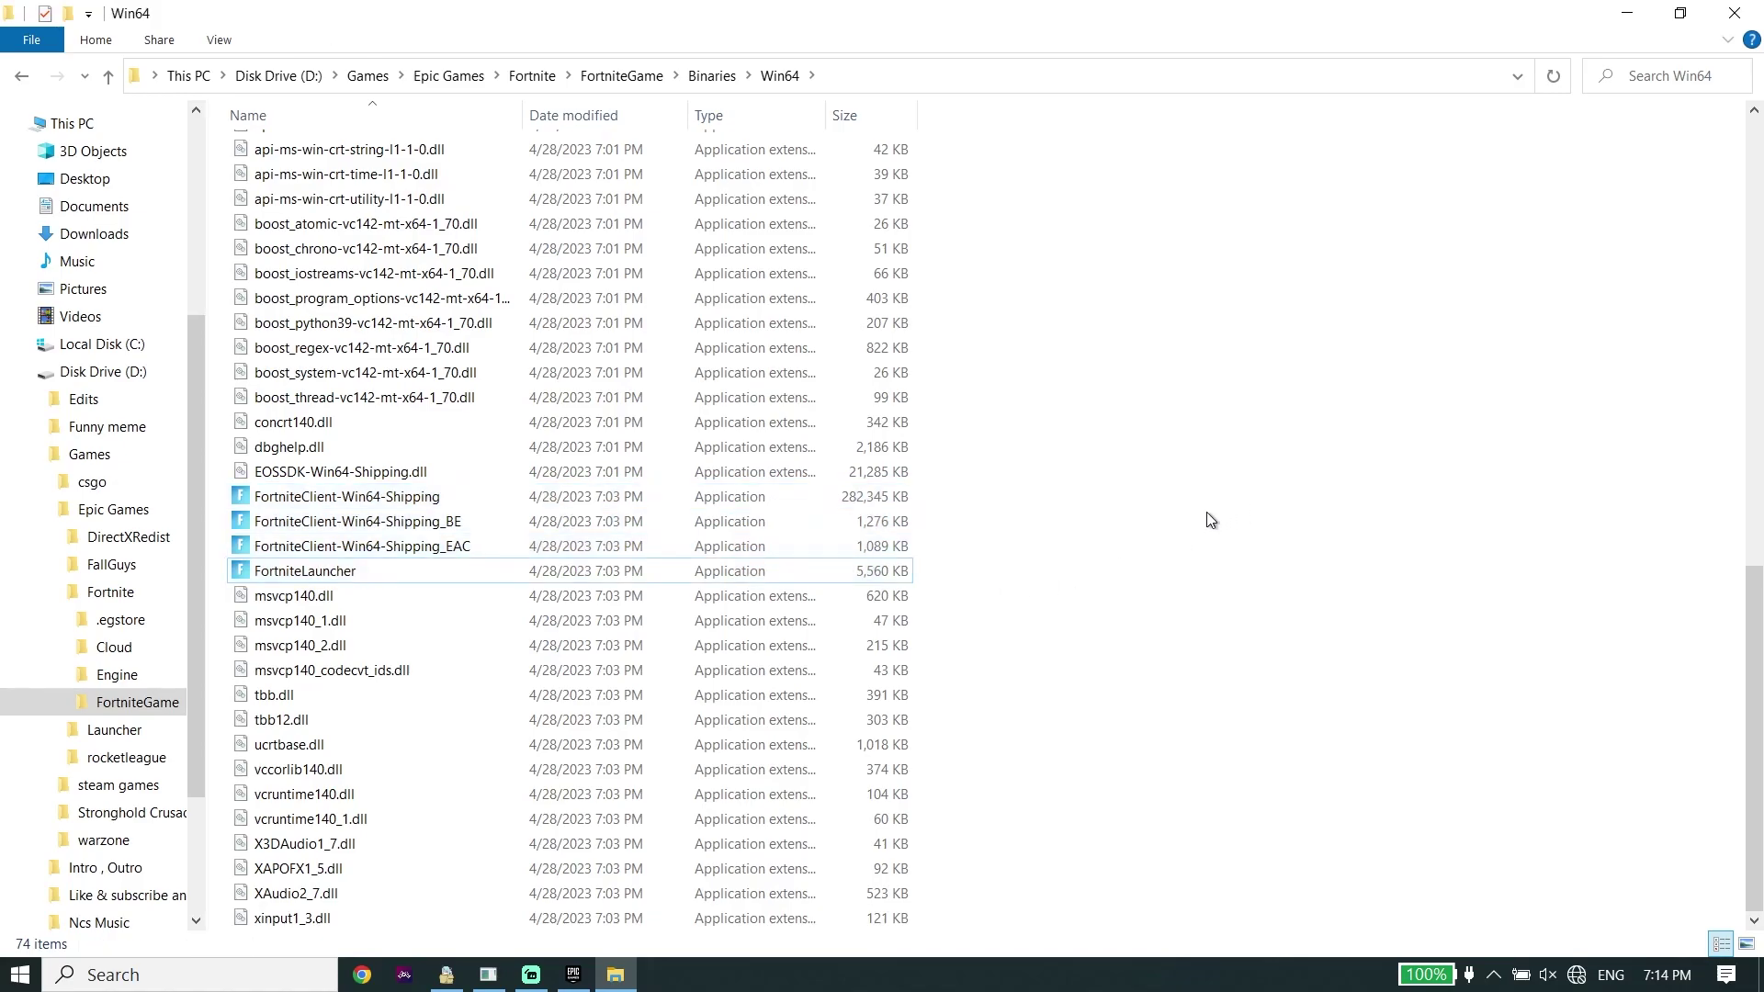
scroll(1117, 521, up, 9)
scroll(1121, 530, up, 5)
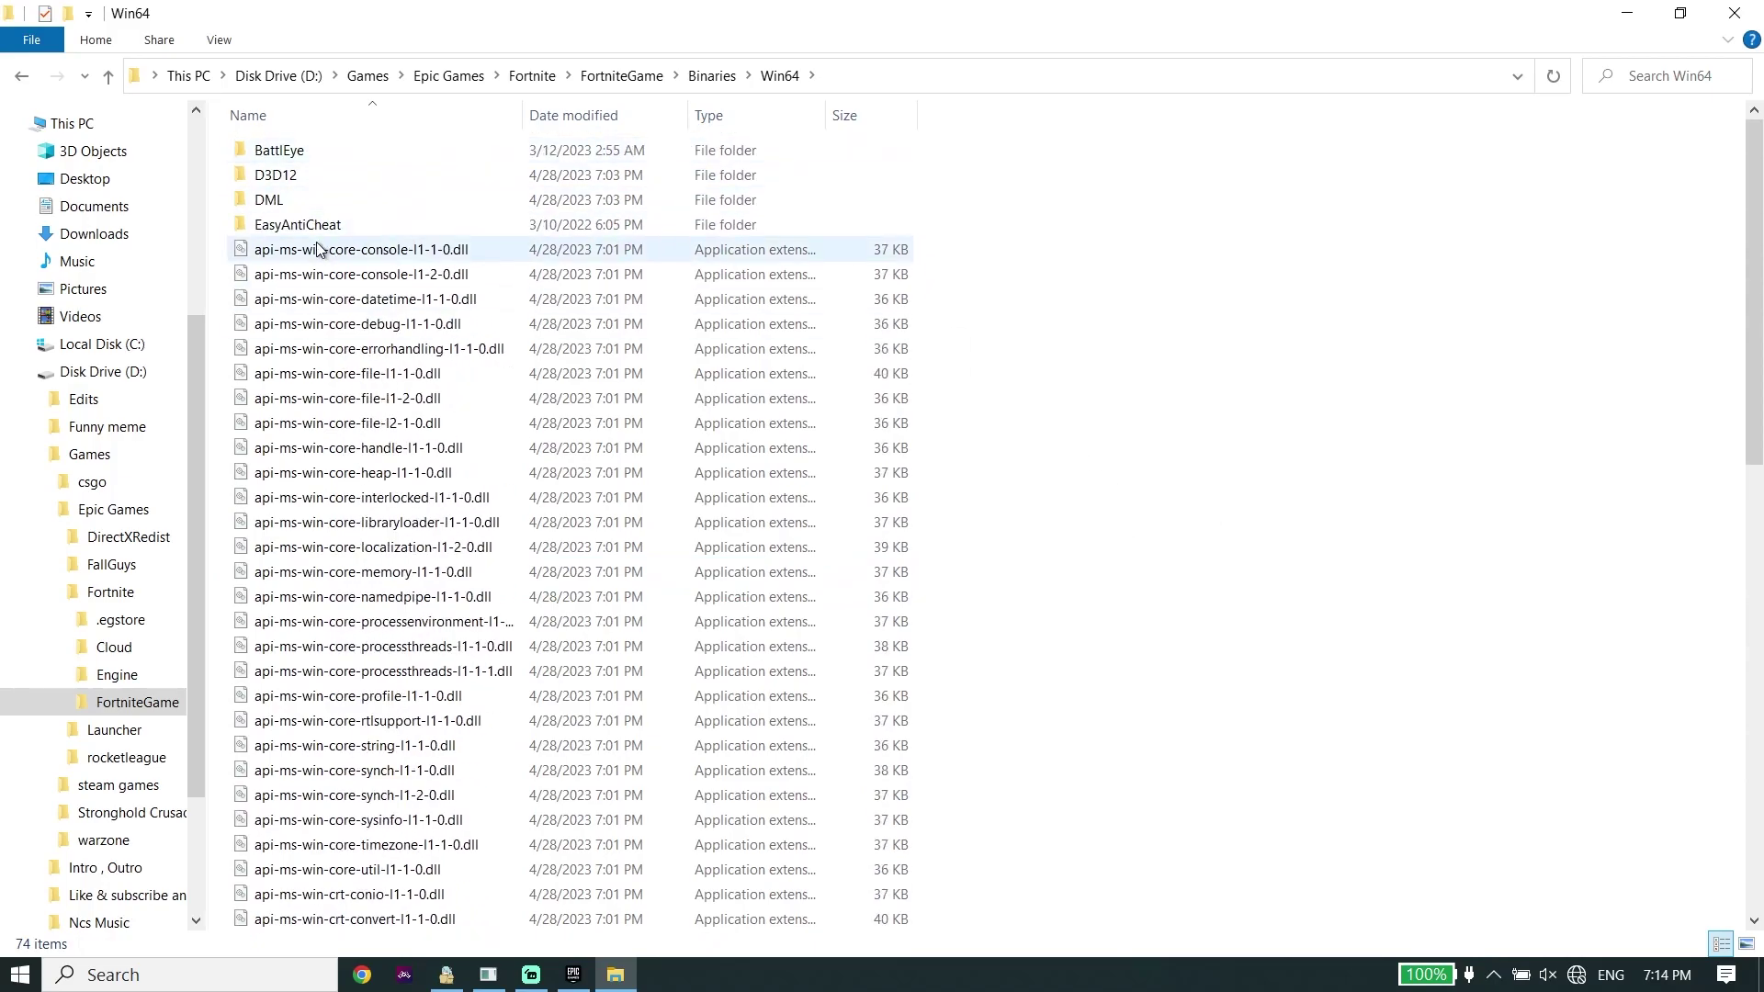
click(286, 224)
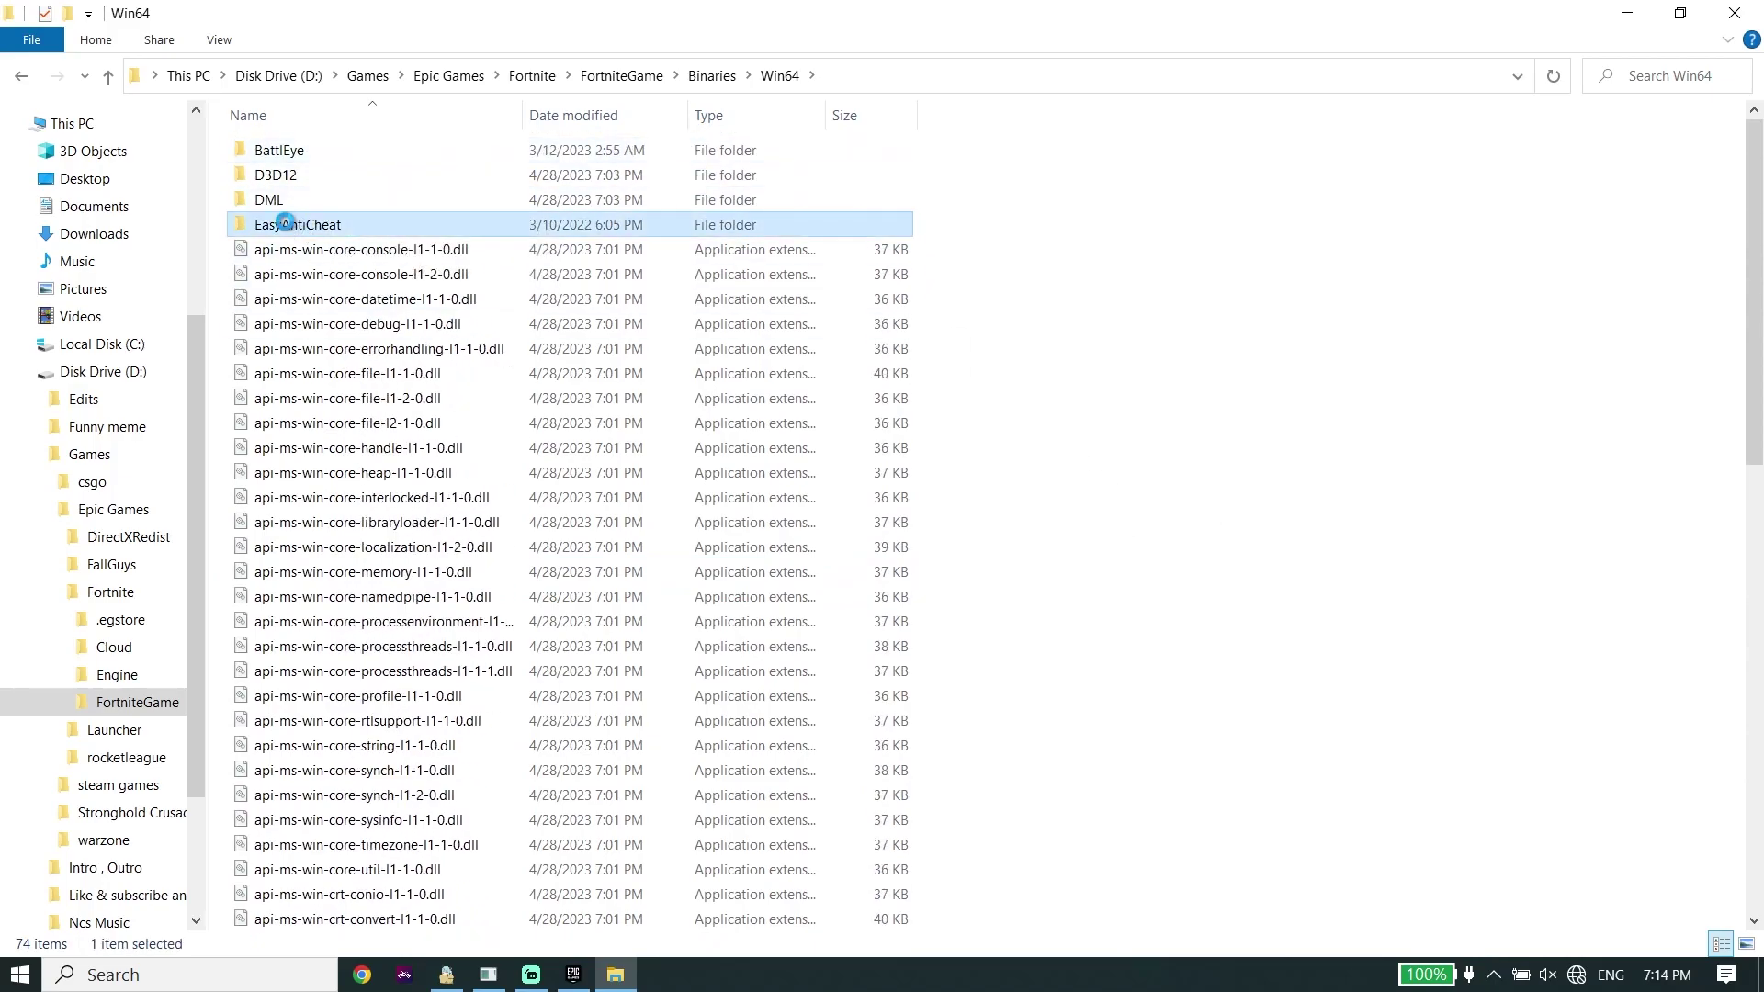
right_click(287, 224)
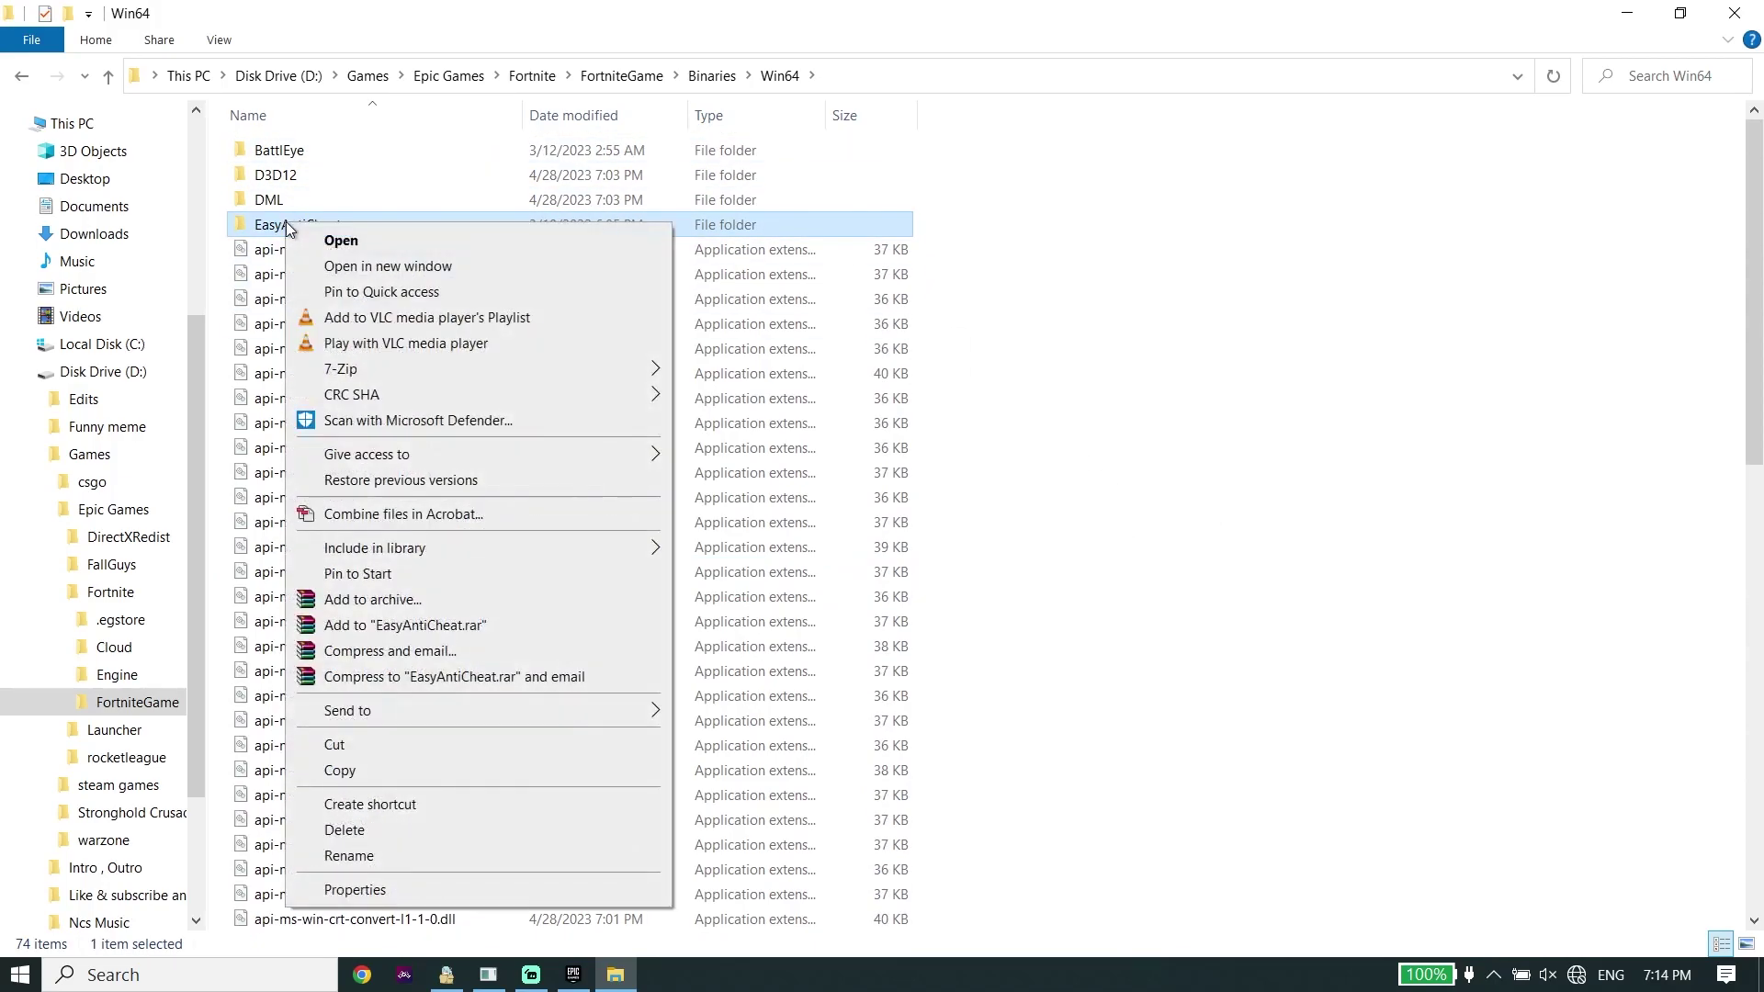
click(354, 831)
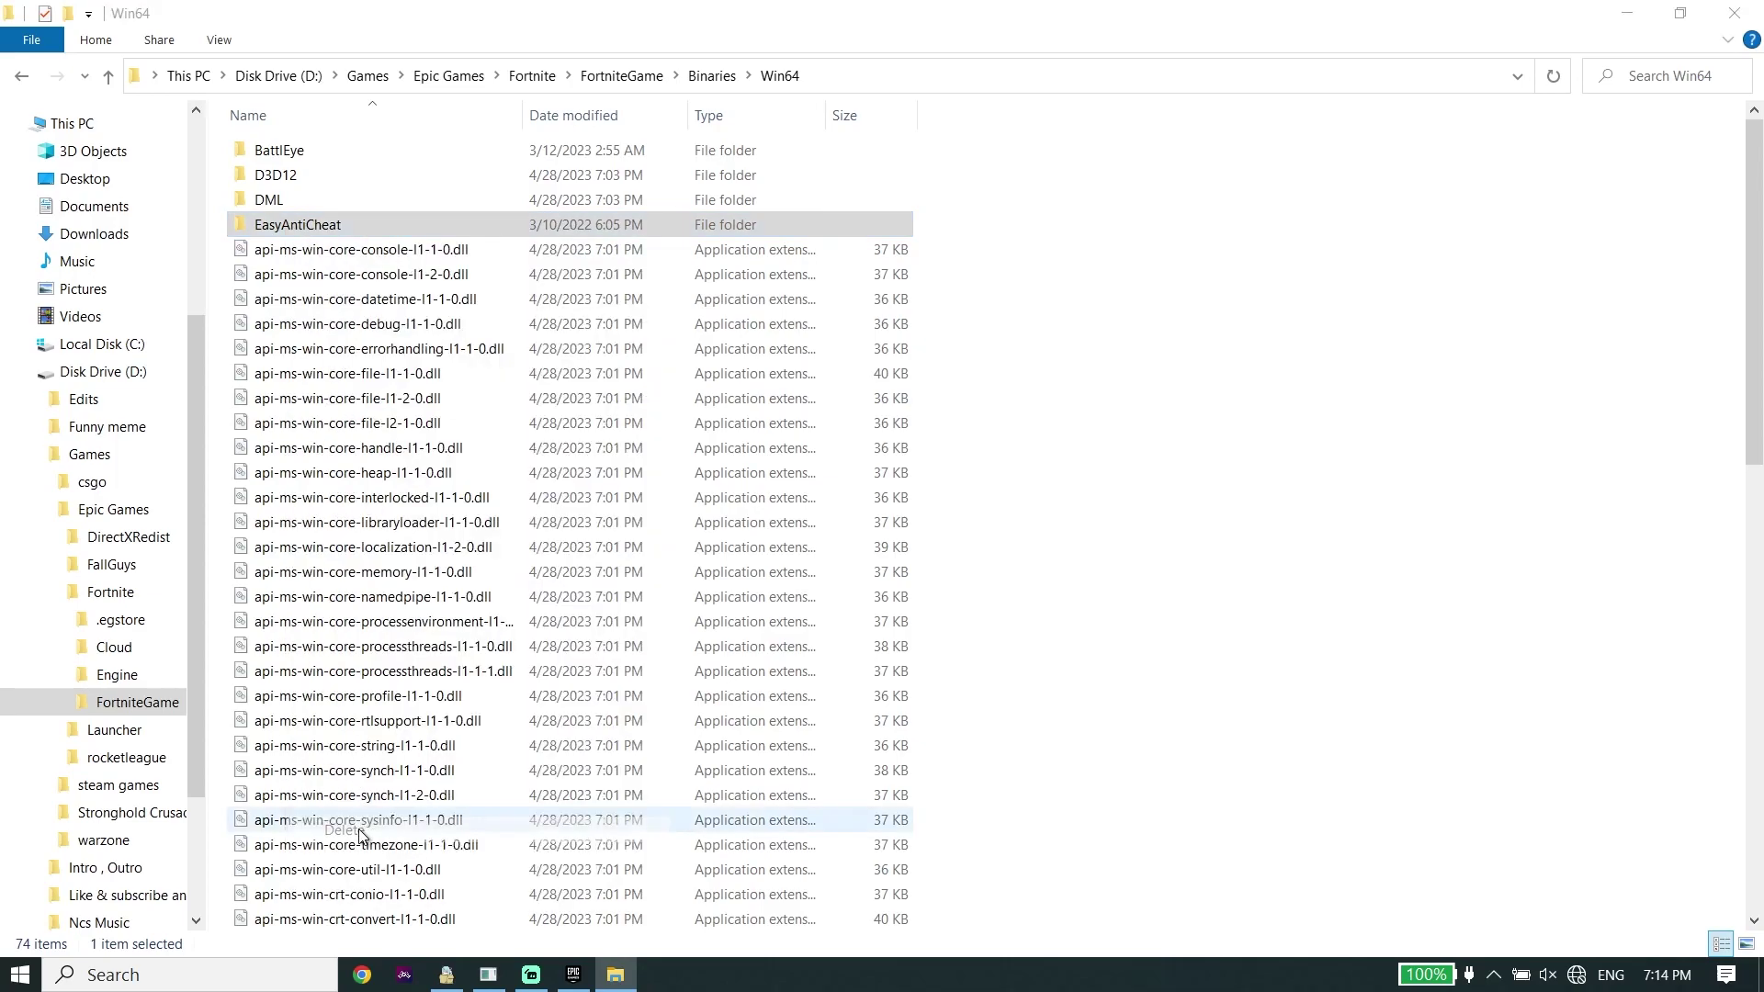
click(1734, 13)
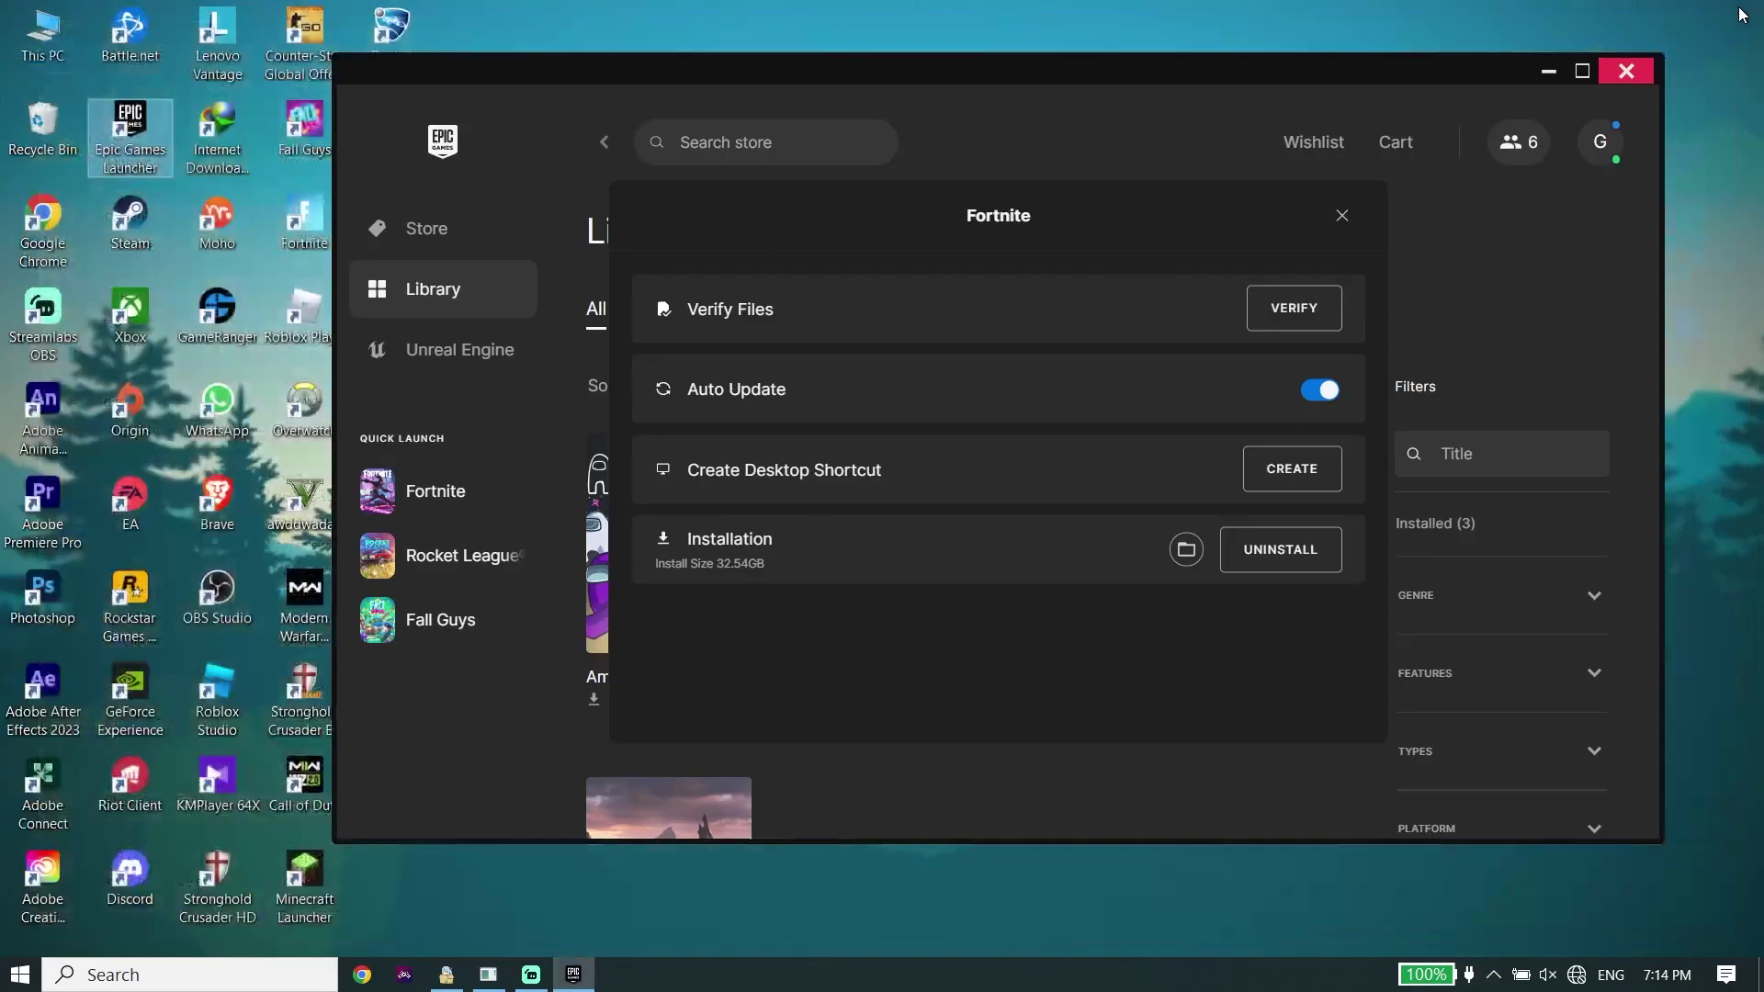
Reopen Fortnite's Manage panel and start Verify Files on the 32.54GB installation.
click(1342, 220)
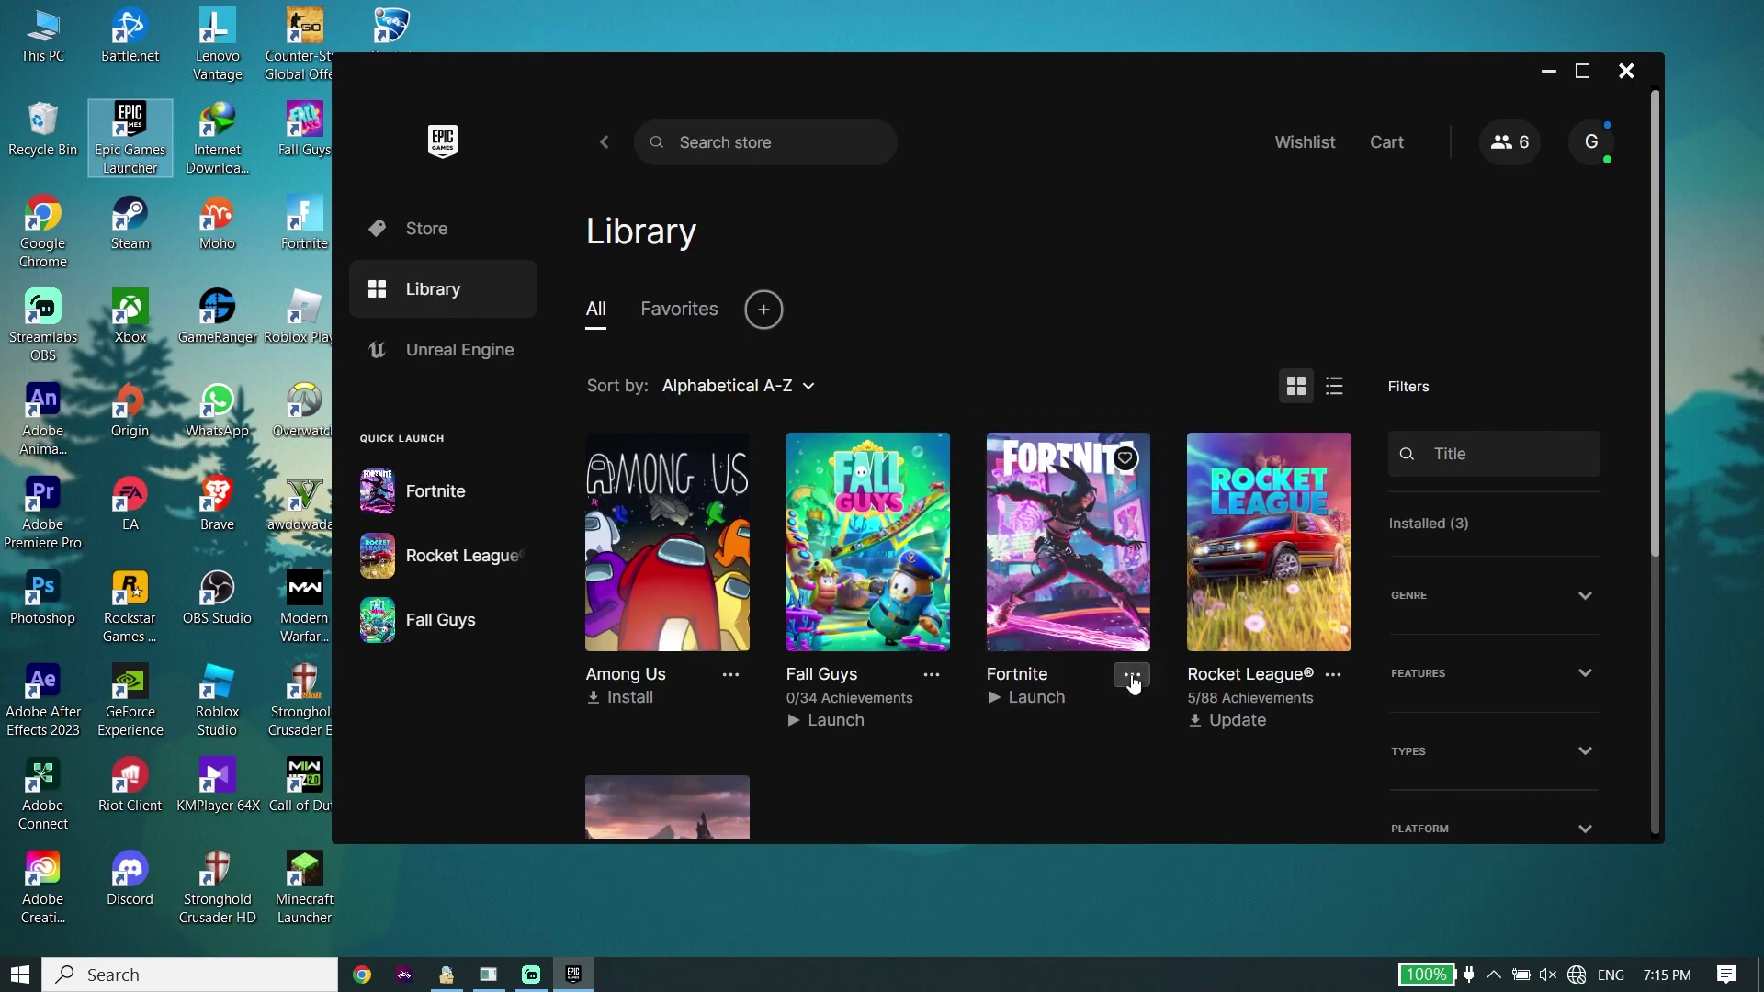
click(1132, 677)
click(827, 455)
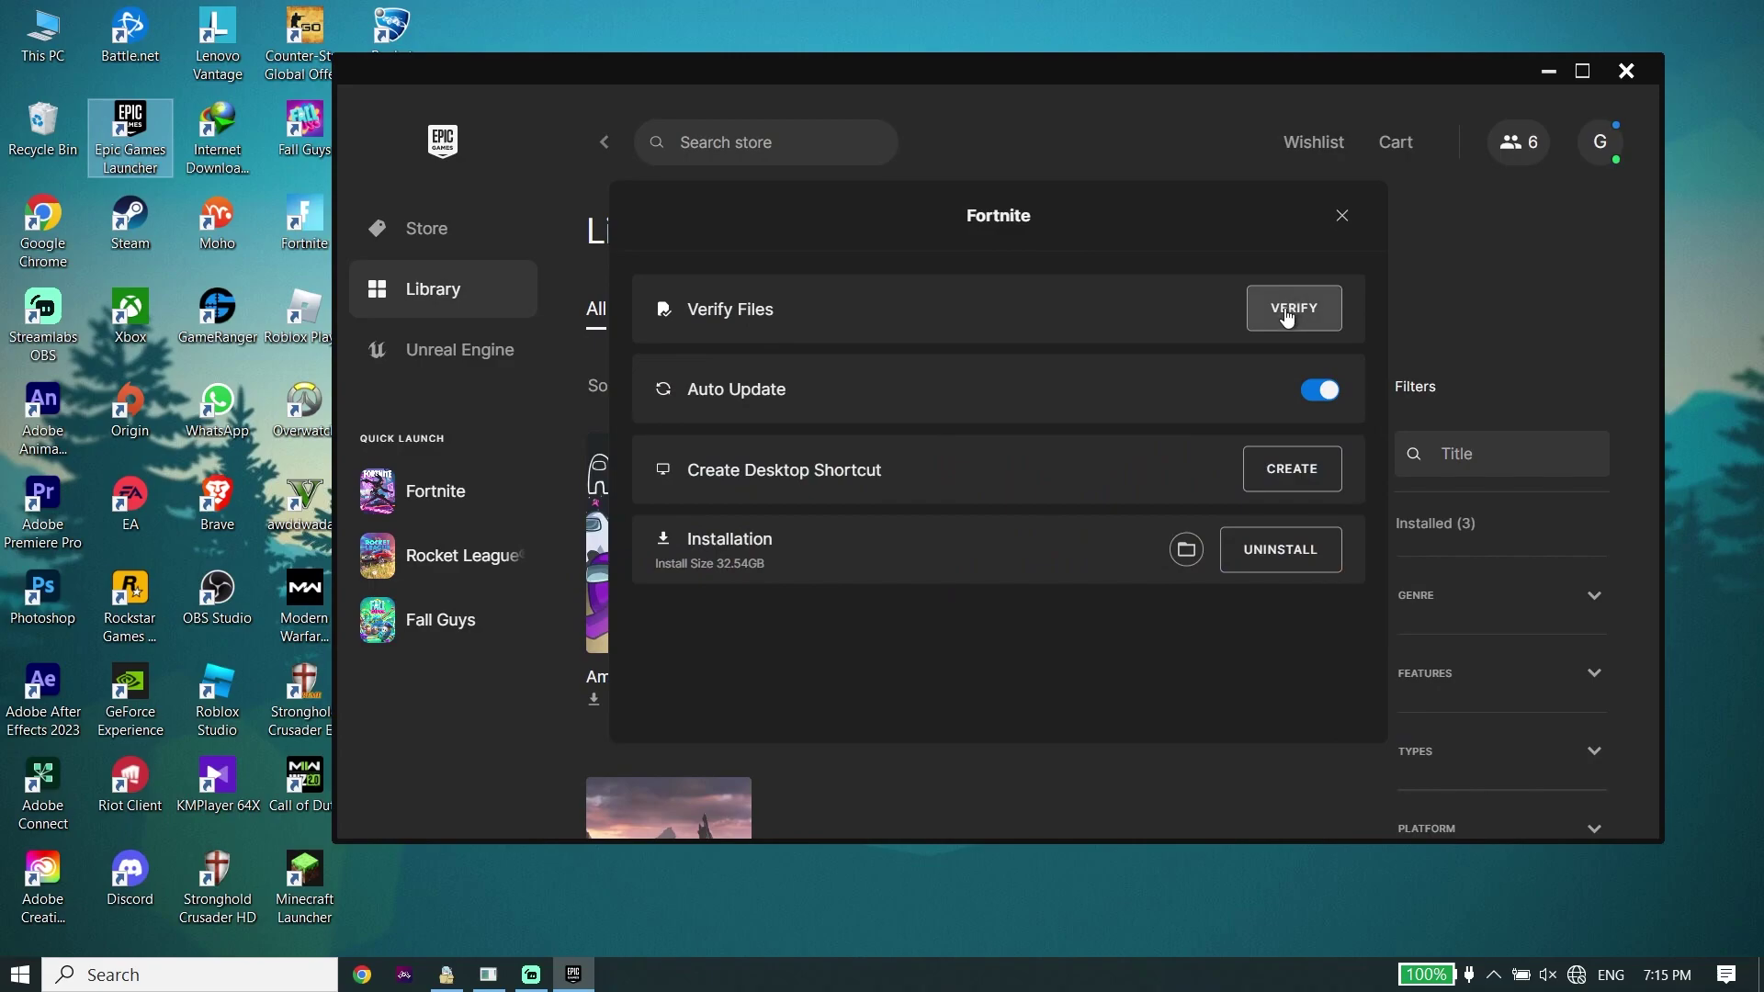
click(1287, 317)
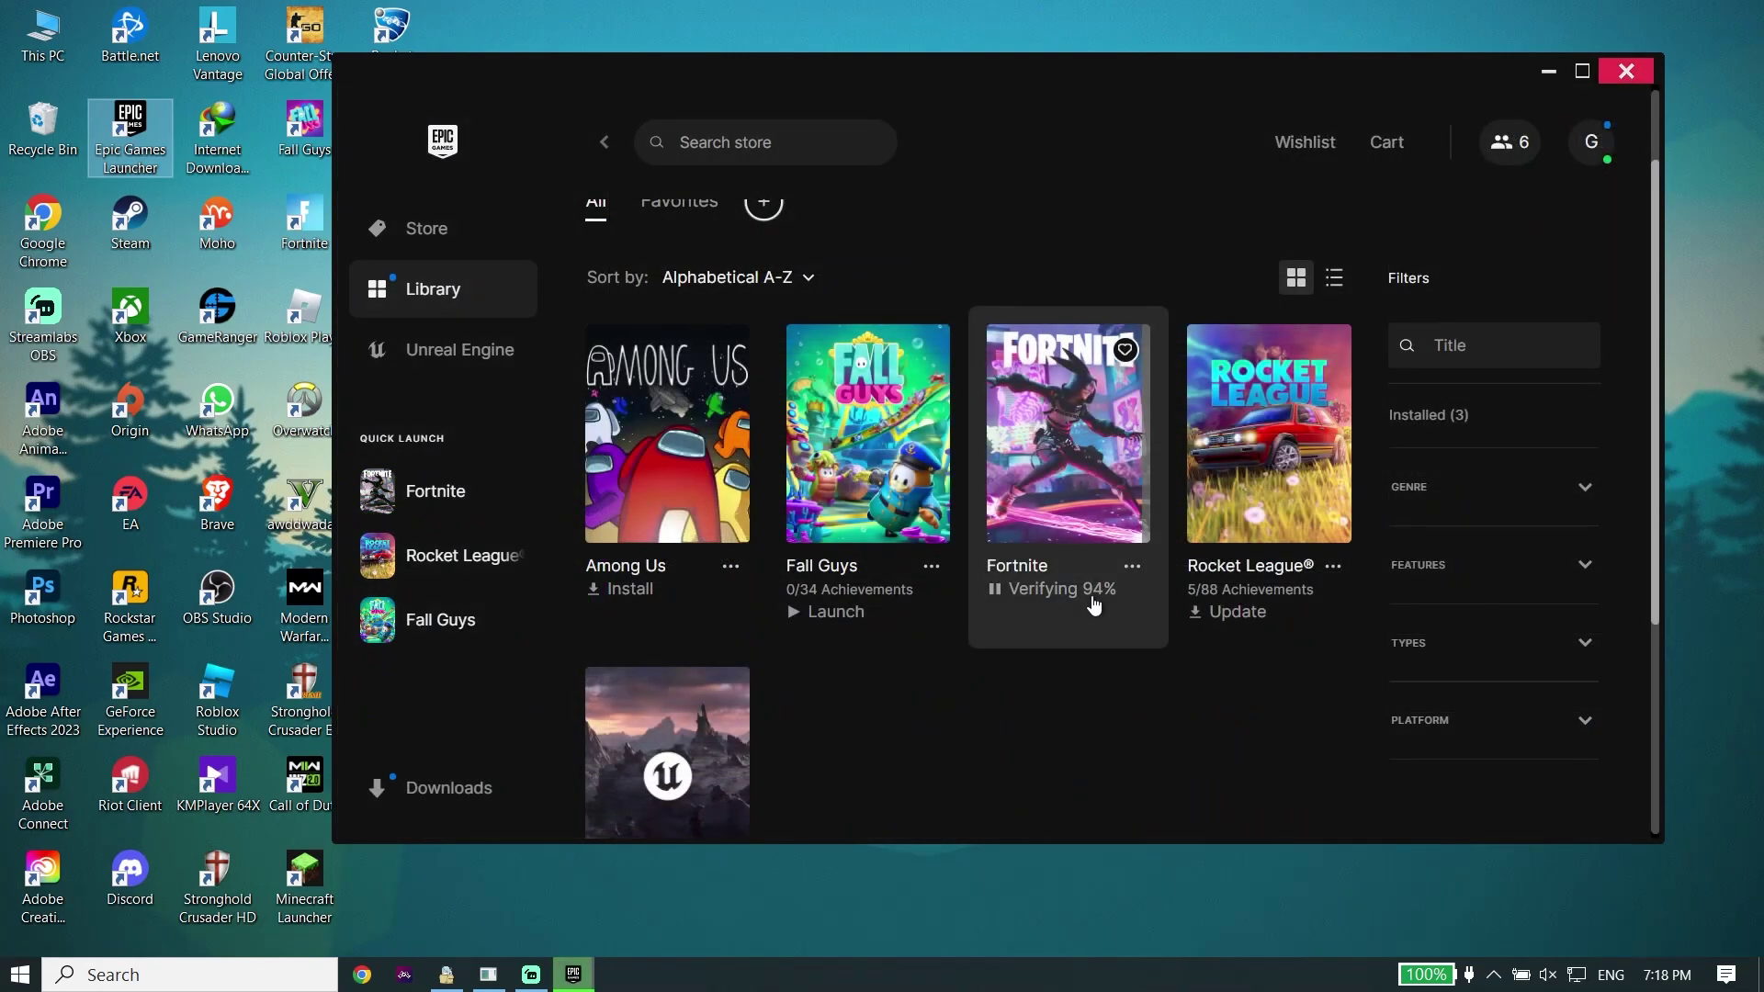